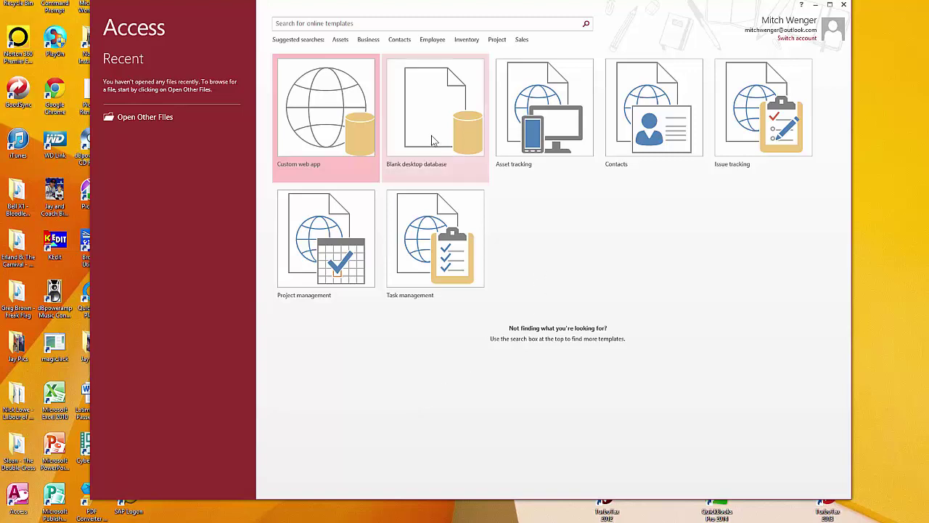
Start a blank desktop database named SSS.accdb, confirm its save folder, and create it
left_click(468, 171)
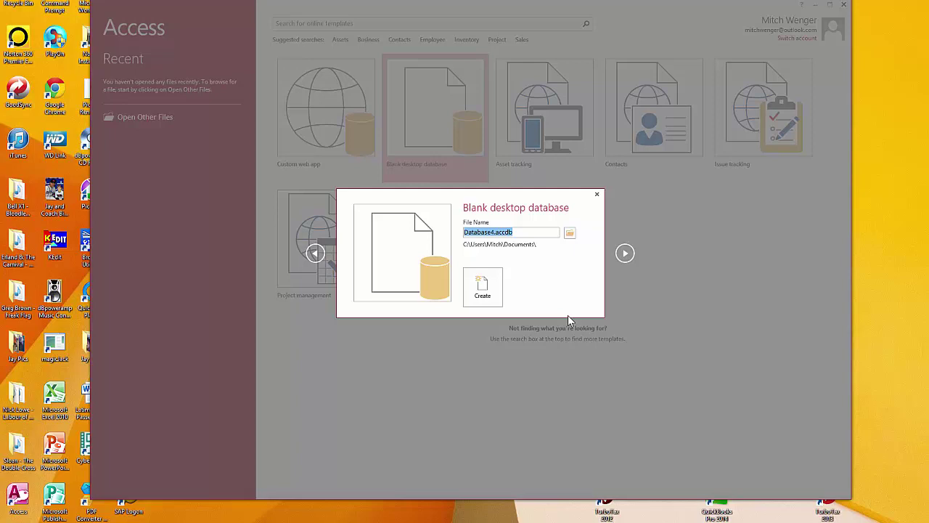
key("Home")
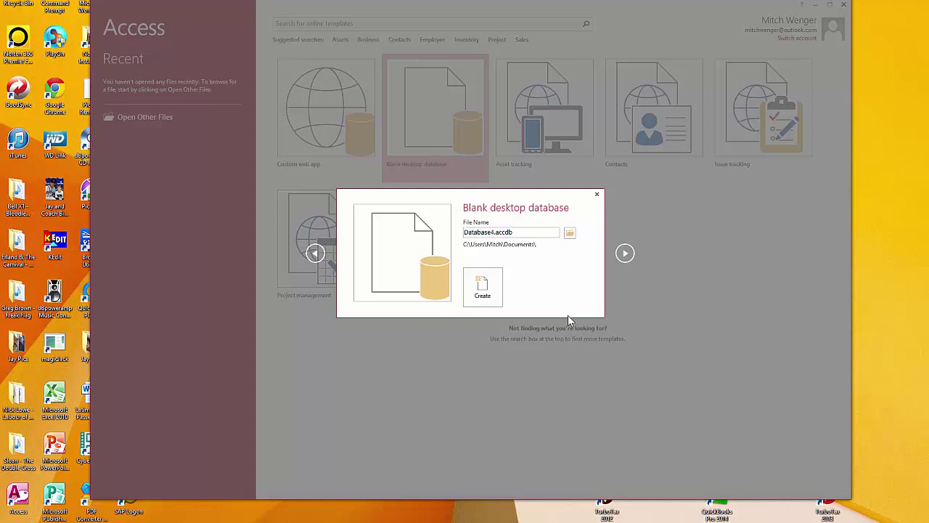
type("SSS")
key("Delete")
key("Delete")
key("Delete")
key("Delete")
key("Delete")
key("Delete")
key("Delete")
key("Delete")
key("Delete")
left_click(569, 232)
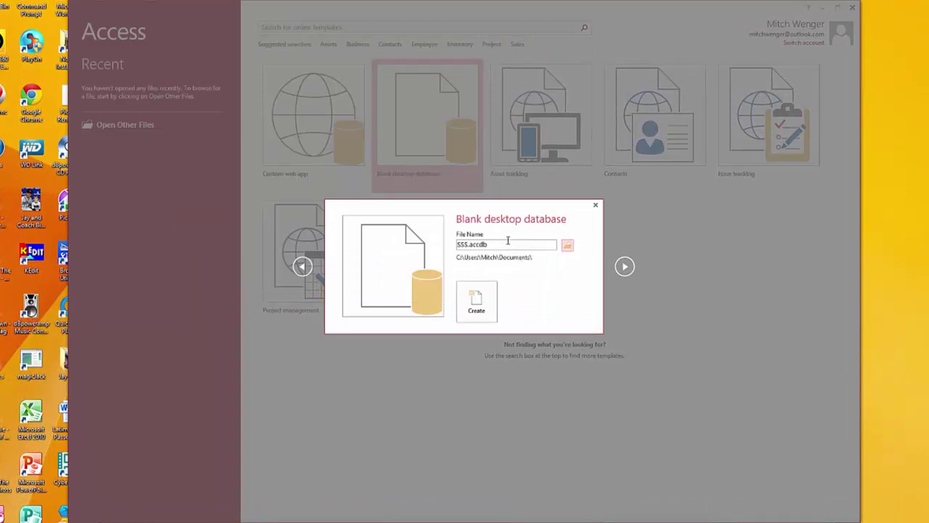
left_click(475, 308)
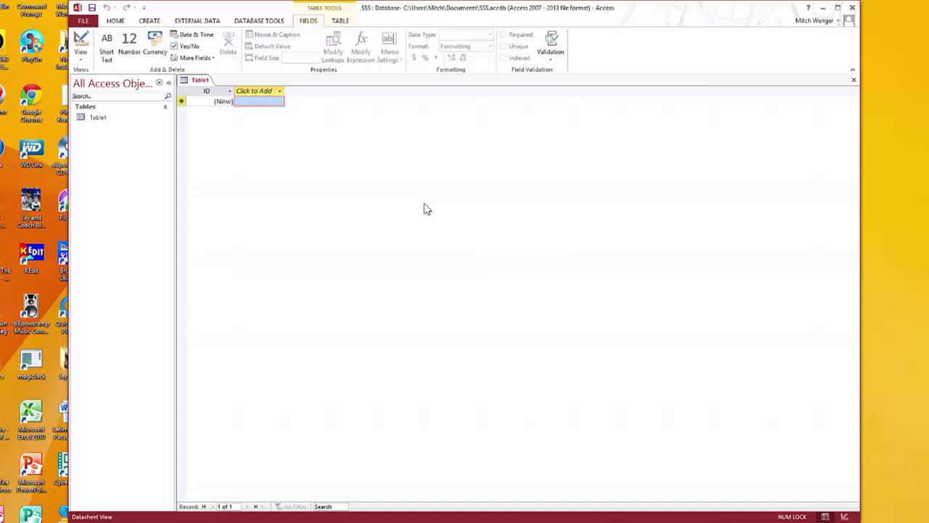
Close the default Table1 without saving and widen the navigation pane
right_click(203, 84)
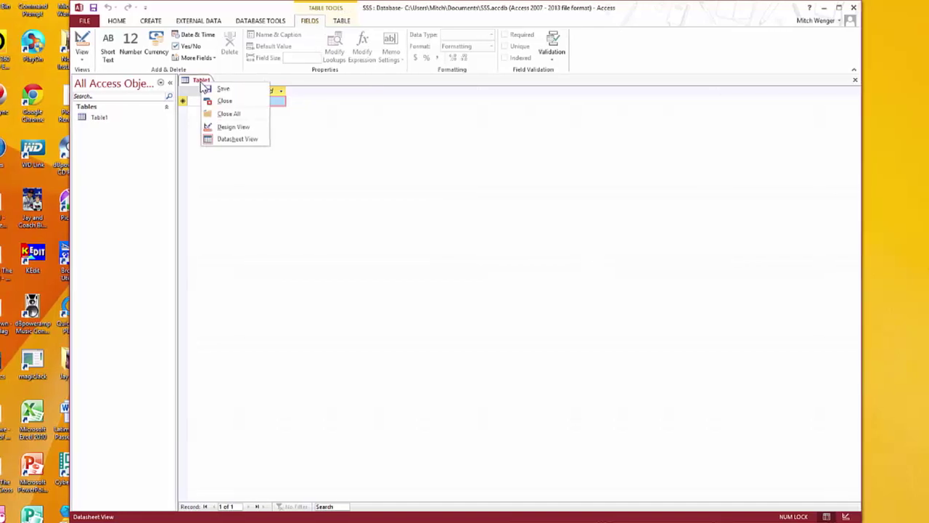
left_click(233, 101)
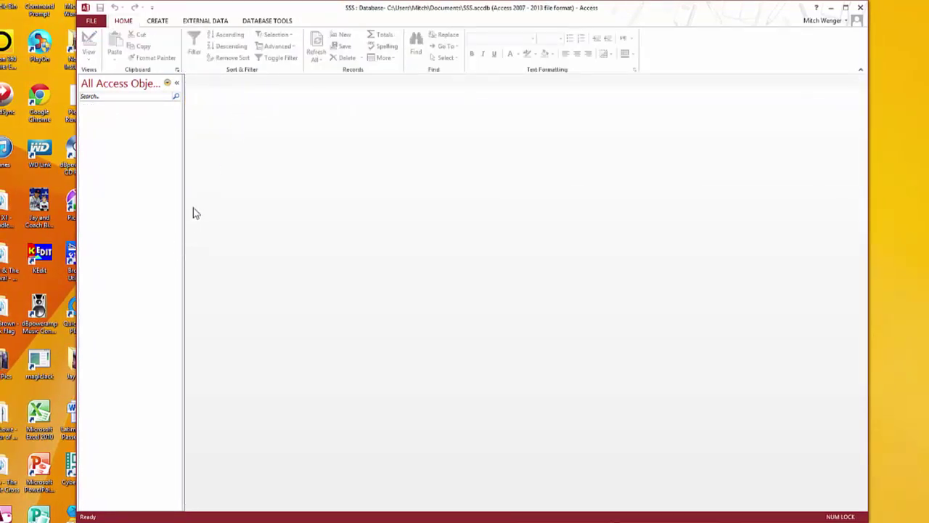
left_click_drag(183, 131, 199, 131)
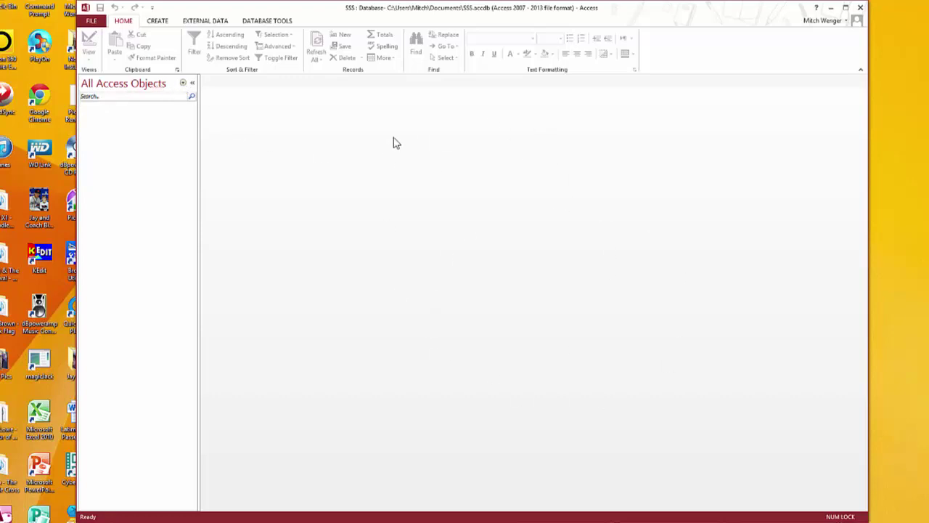
Create a new blank table and switch it to Design View, triggering the Save As prompt
left_click(155, 22)
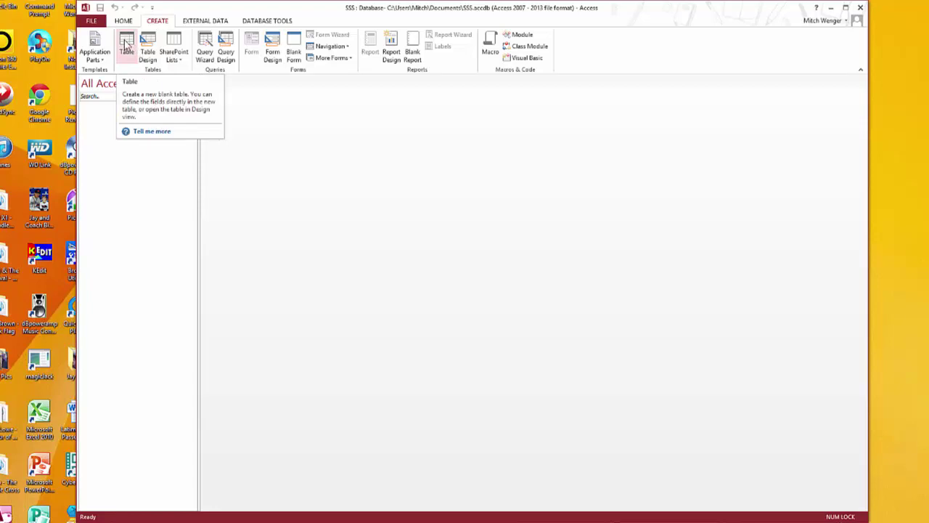
left_click(126, 46)
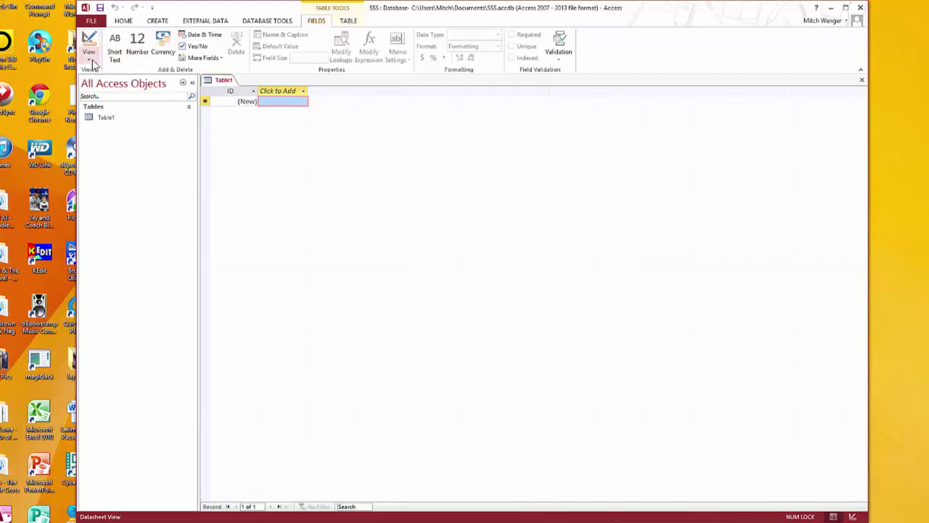
left_click(90, 60)
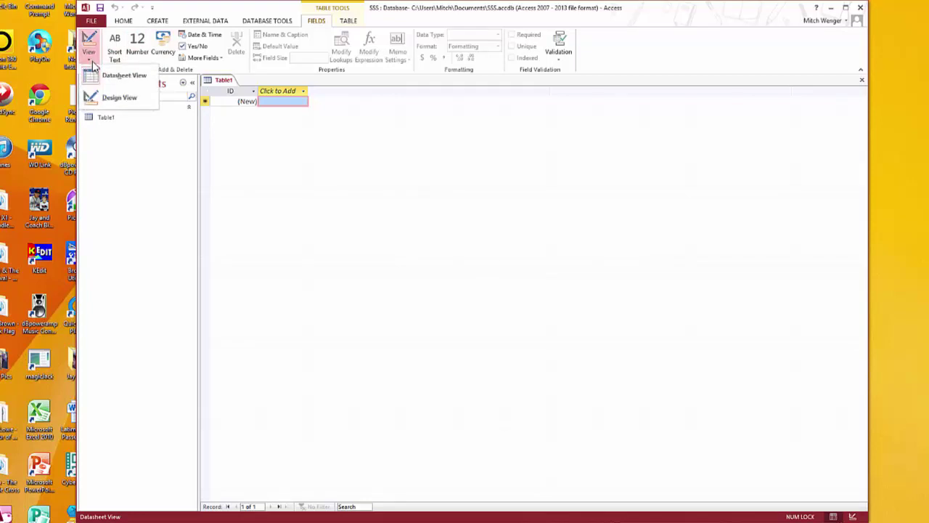
left_click(114, 101)
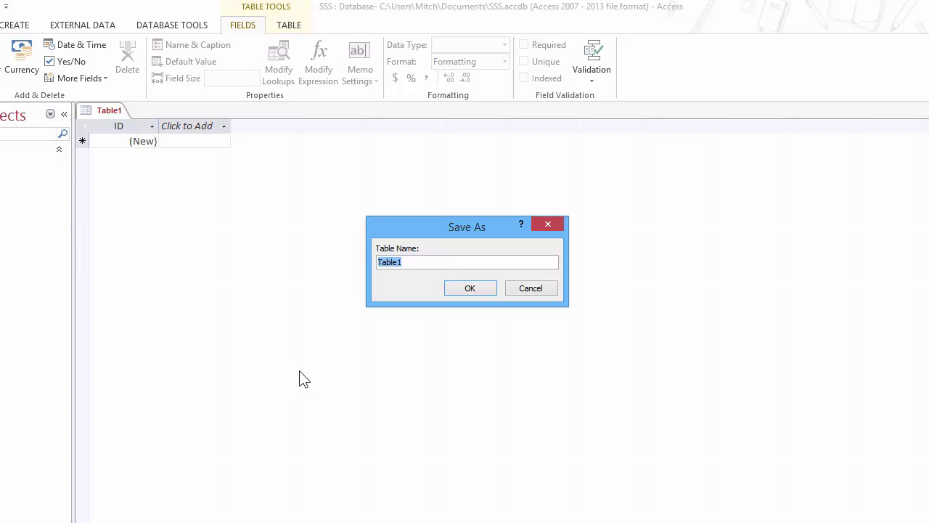
Save the new table under the name Customer
type("Customer")
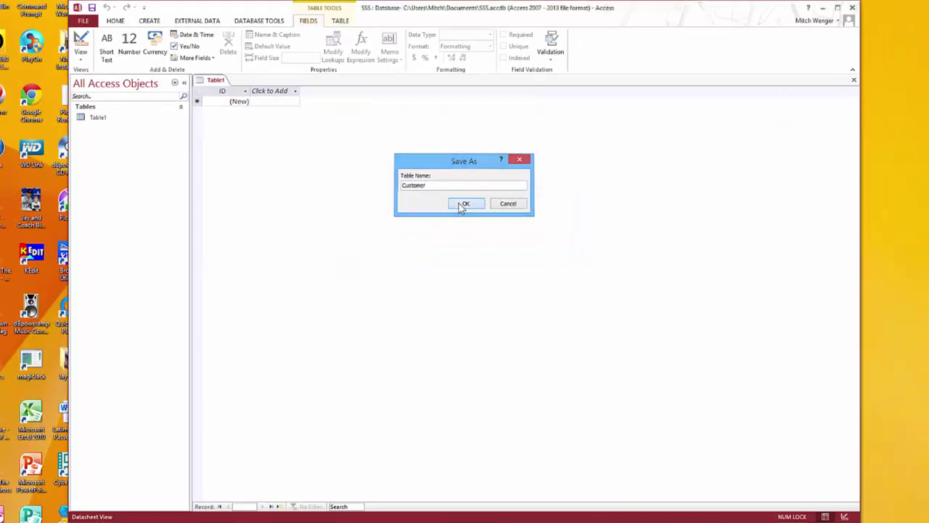
left_click(463, 204)
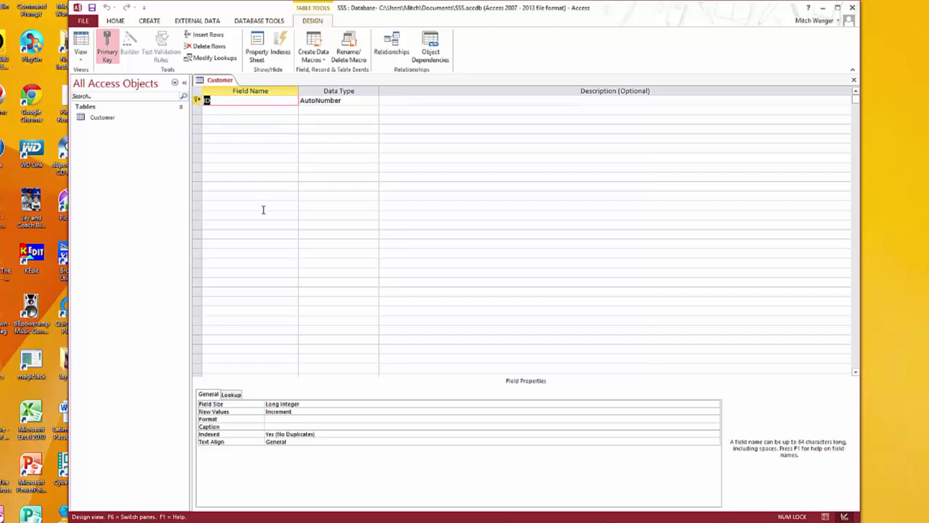
Rename the first field from ID to Customer Number
key("BackSpace")
type("Customer Numer")
key("BackSpace")
key("BackSpace")
type("ber")
Toggle the primary key off and back on so Customer Number stays the key
left_click(109, 55)
left_click(286, 109)
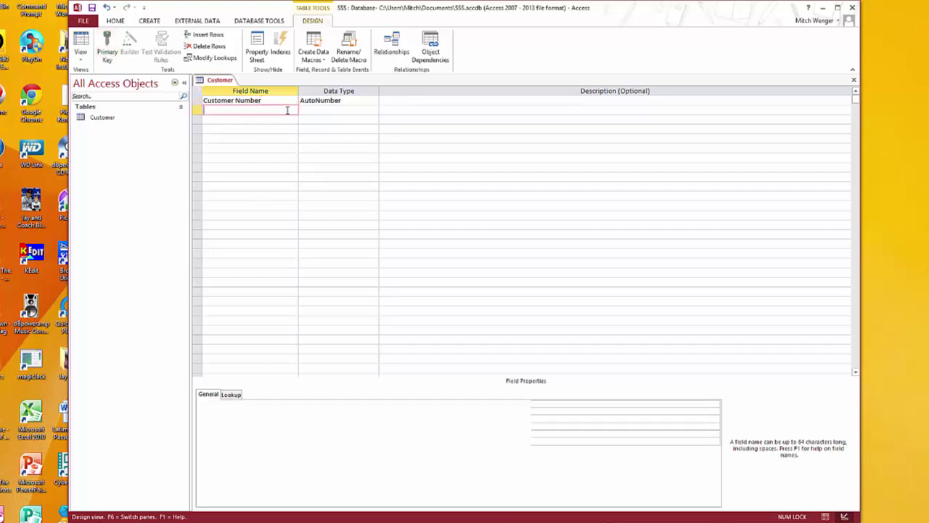
left_click(281, 101)
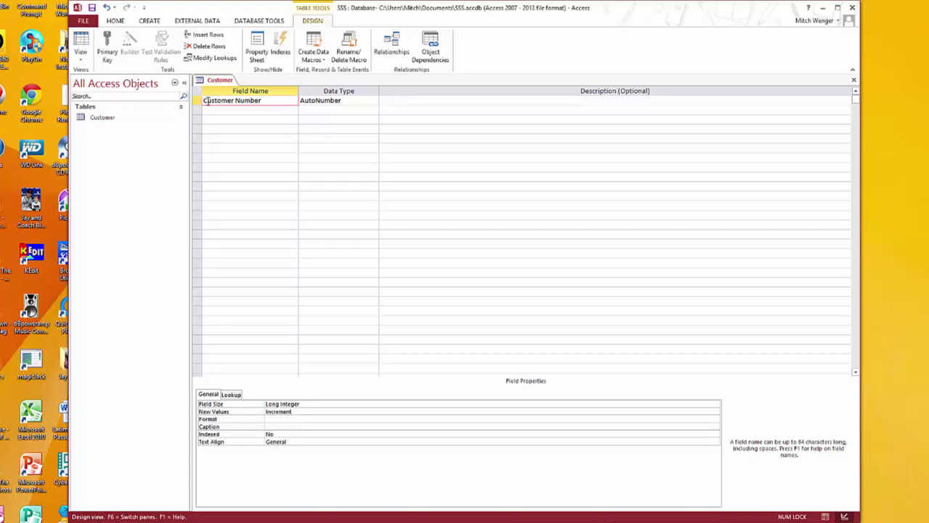
left_click(106, 45)
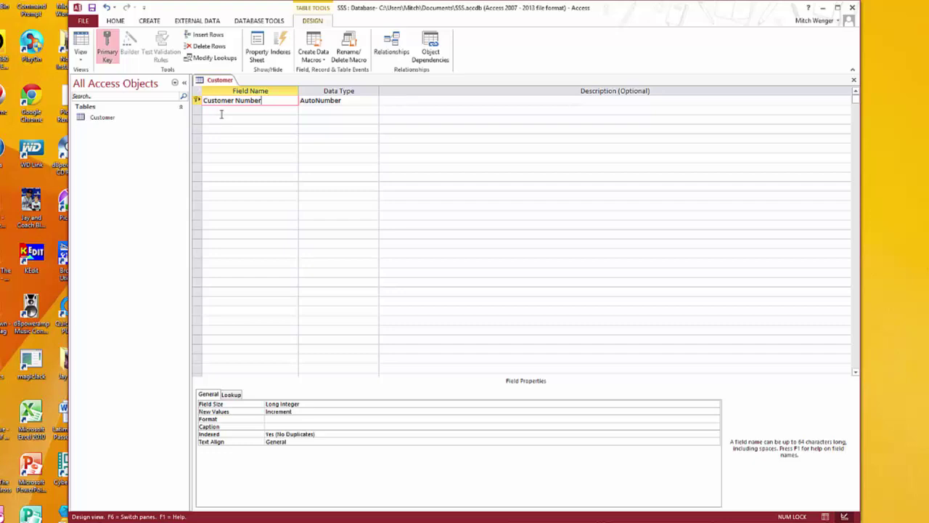
left_click(218, 110)
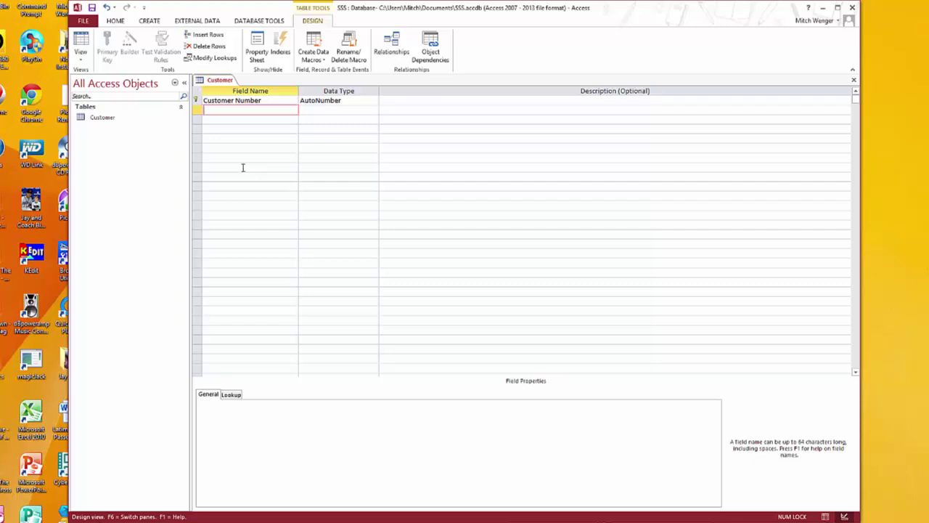
Try Number, Currency and Long Text for Customer Number, declining to remove the primary key
left_click(270, 100)
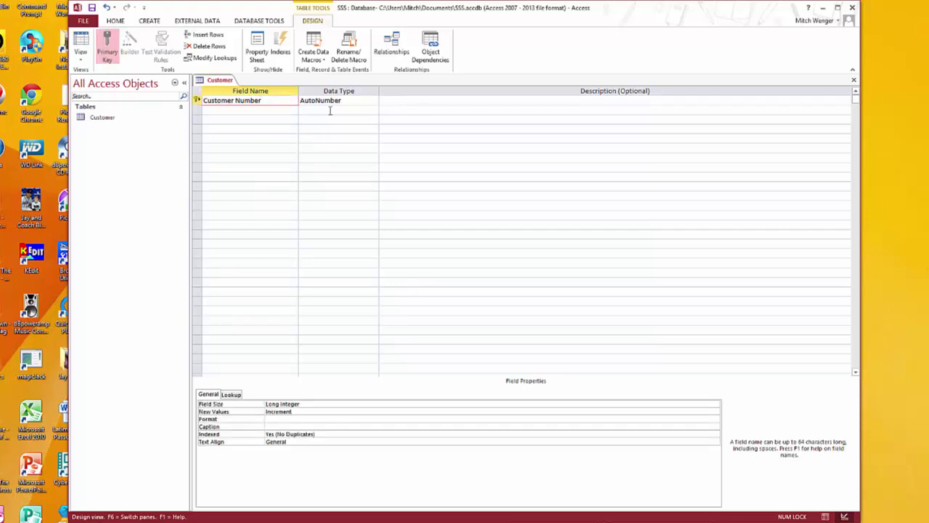
left_click(356, 100)
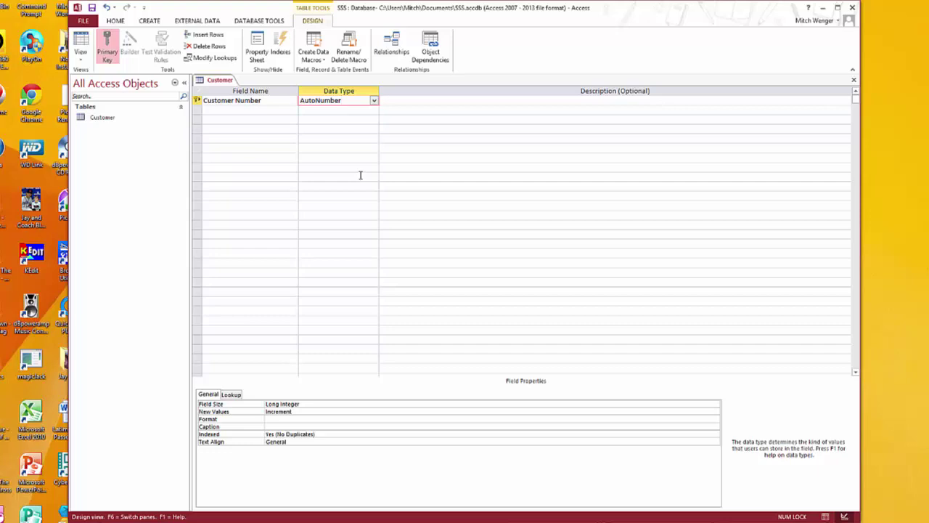
left_click(375, 102)
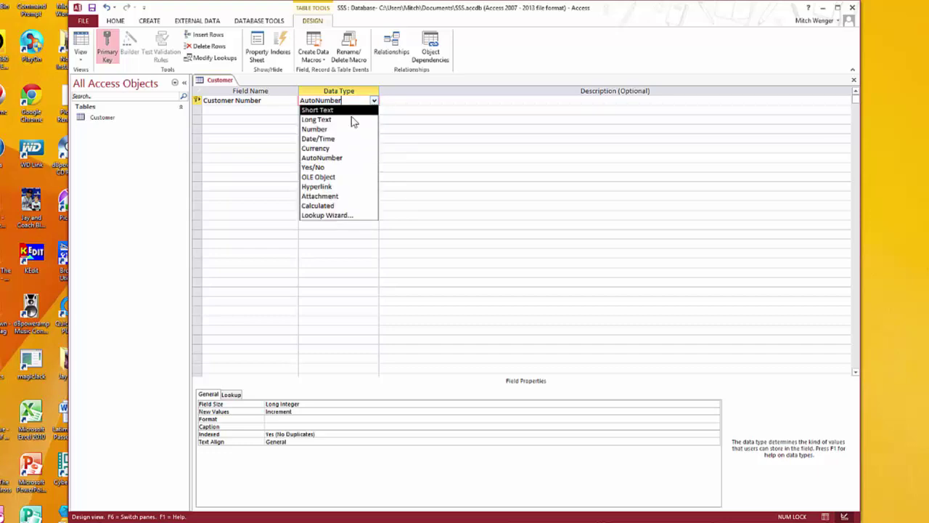
key("Up")
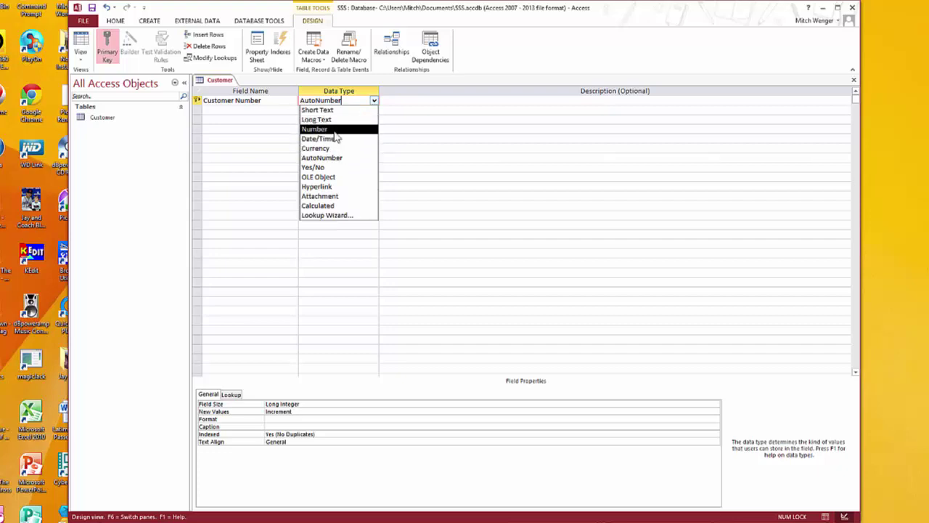
key("Return")
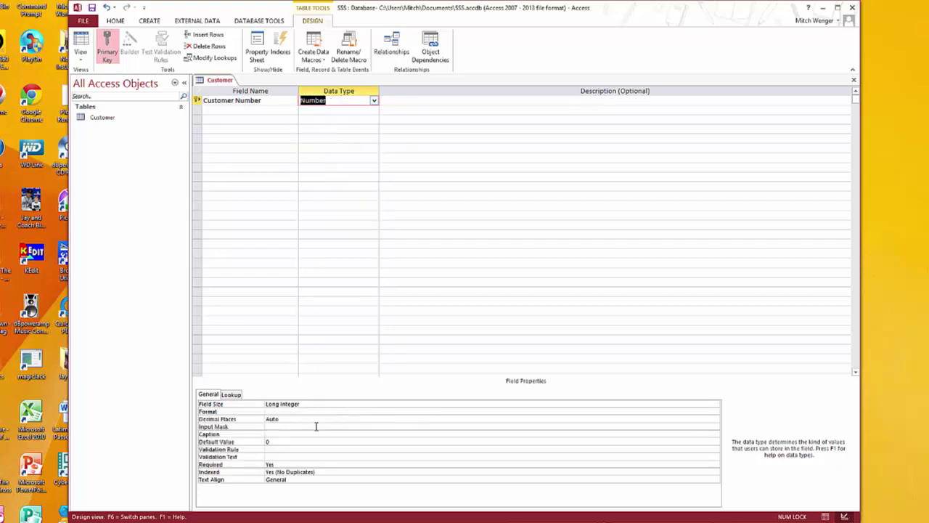
left_click(375, 103)
left_click(341, 149)
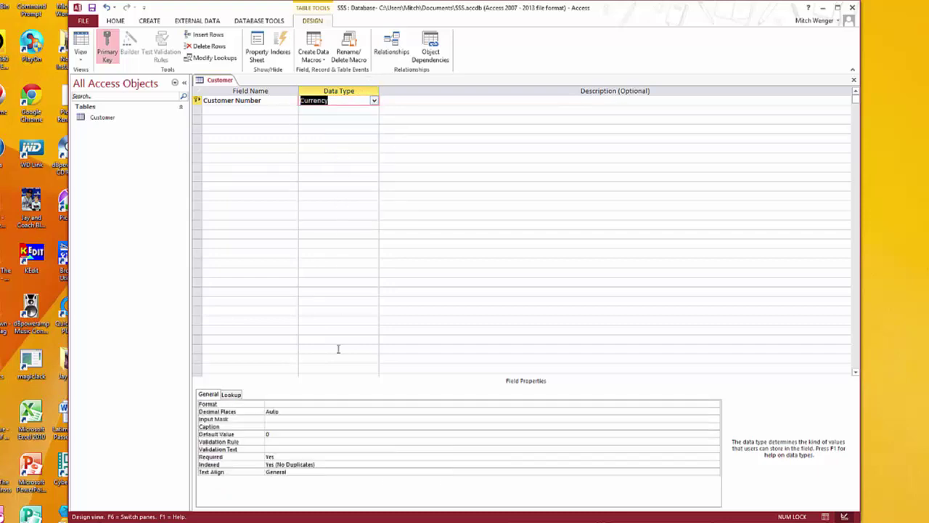
left_click(375, 101)
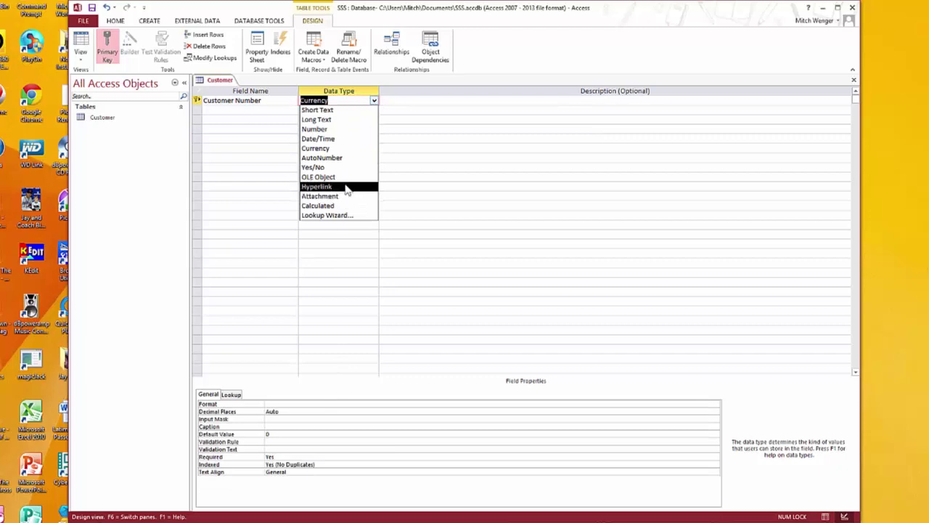
left_click(338, 120)
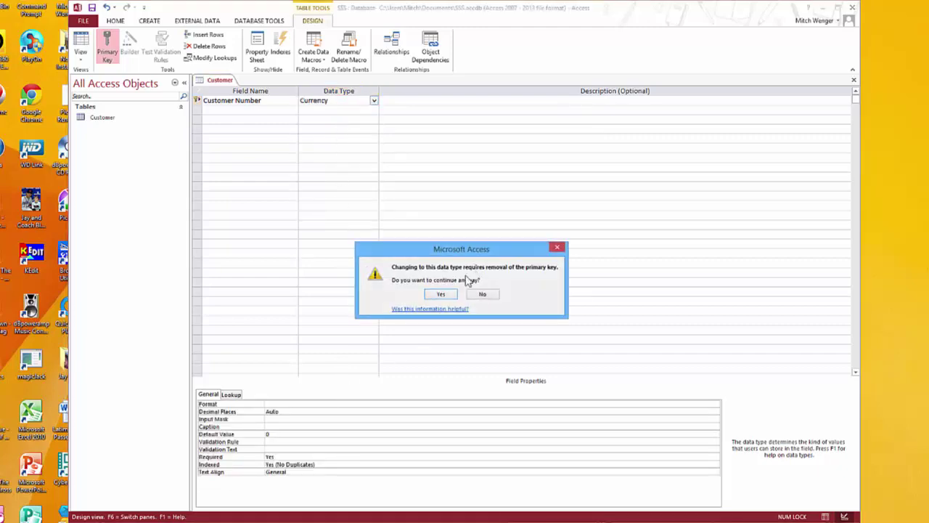
left_click(481, 293)
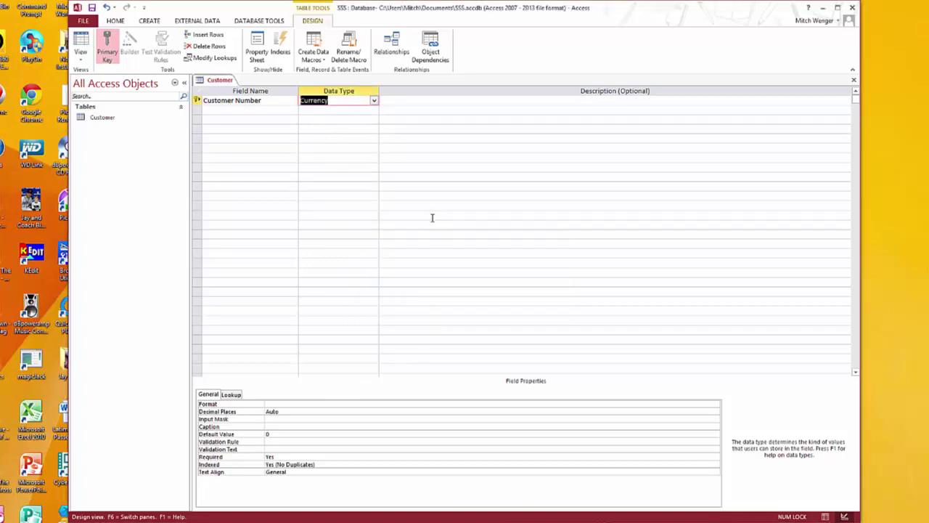
Set the second row's data type to Long Text and Customer Number's to Number
left_click(375, 109)
left_click(326, 127)
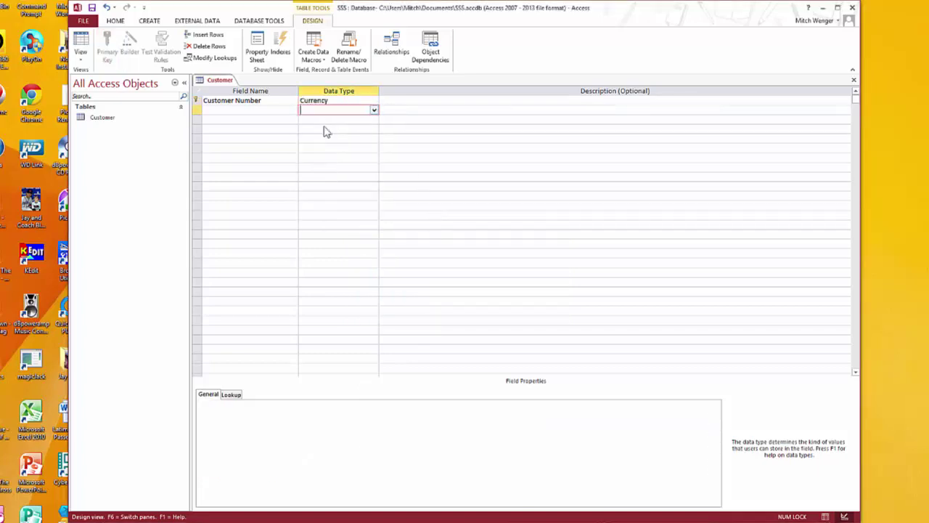
left_click(374, 100)
left_click(334, 129)
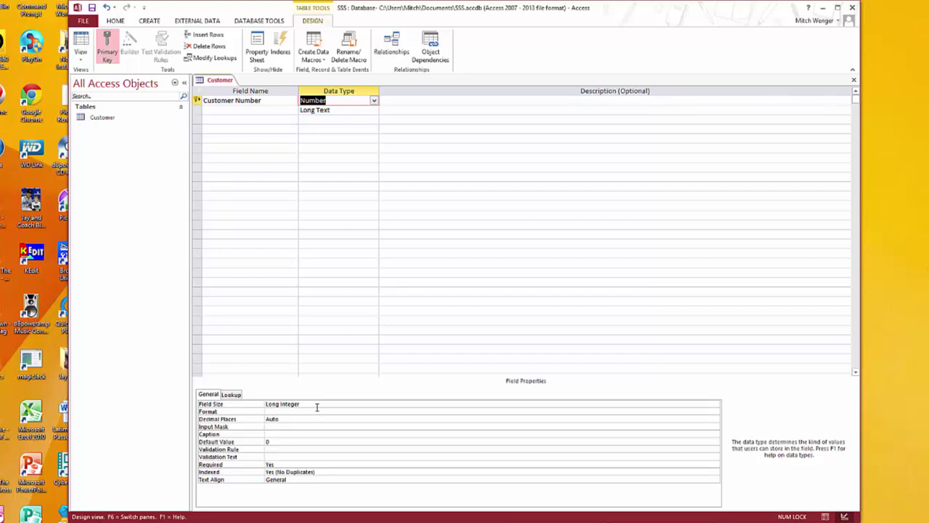
Give Customer Number validation rule Like "######" with text 'Customer number must be 6 numbers'
left_click(279, 450)
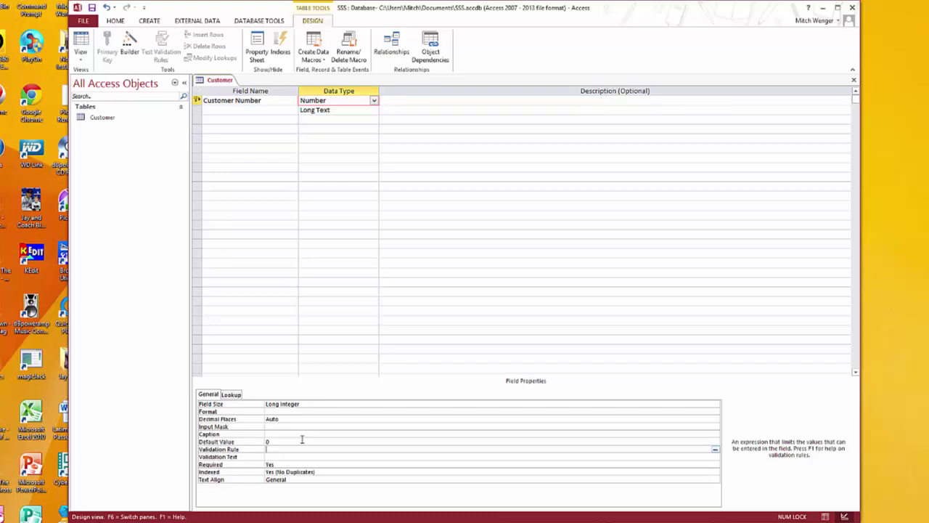
type("Like \"")
type("######\"")
key("Return")
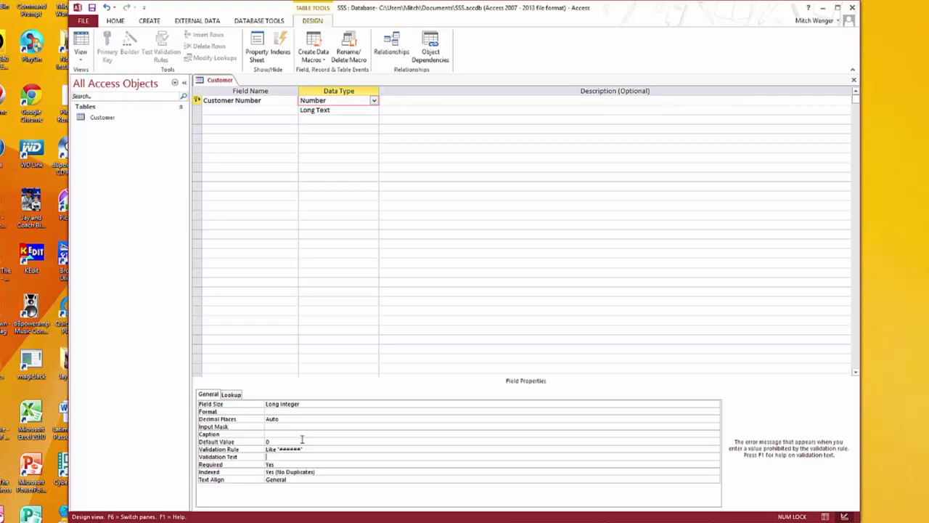
type("Customer number must be 6 numbers")
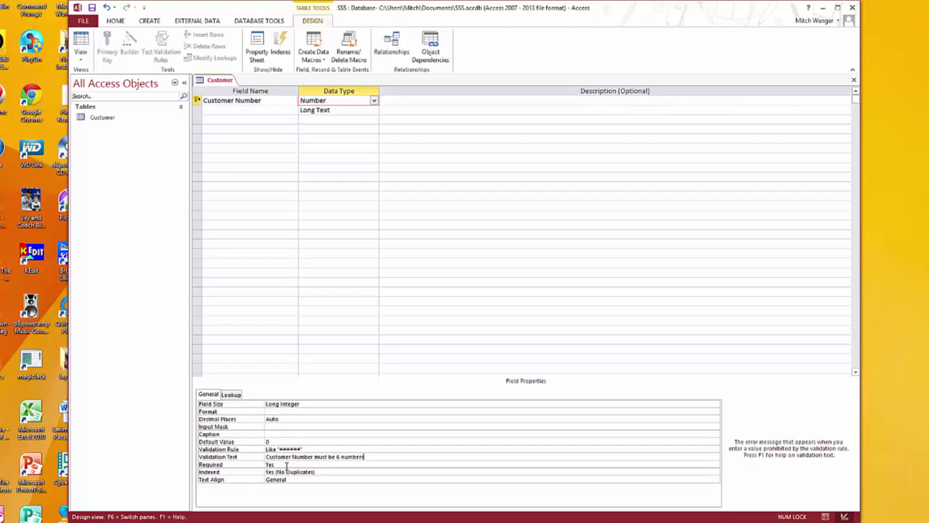
left_click(325, 472)
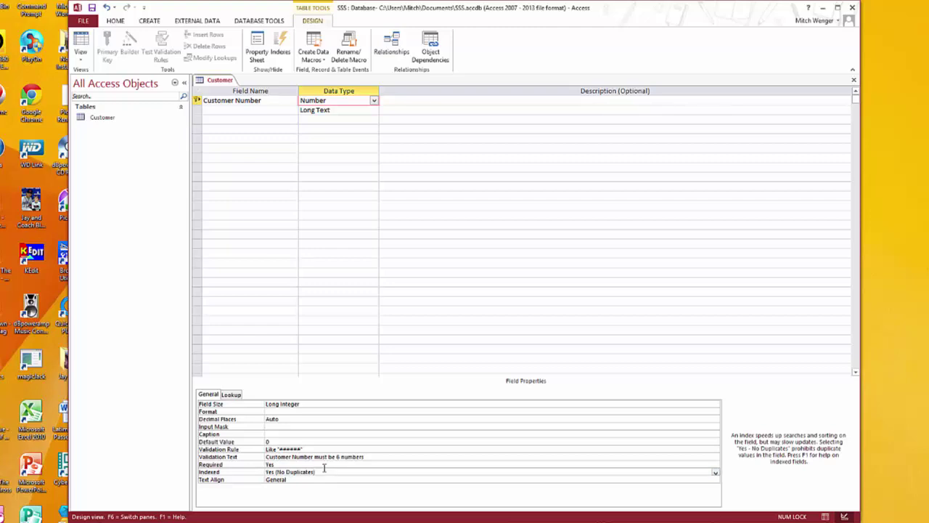
key("F6")
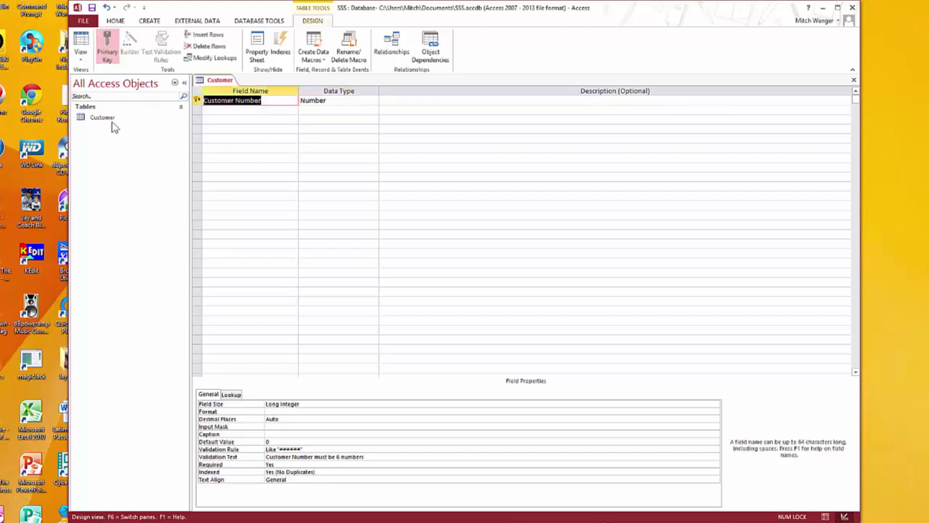
Save the Customer table, switch to Datasheet View, and widen the Customer Number column
left_click(80, 58)
left_click(86, 77)
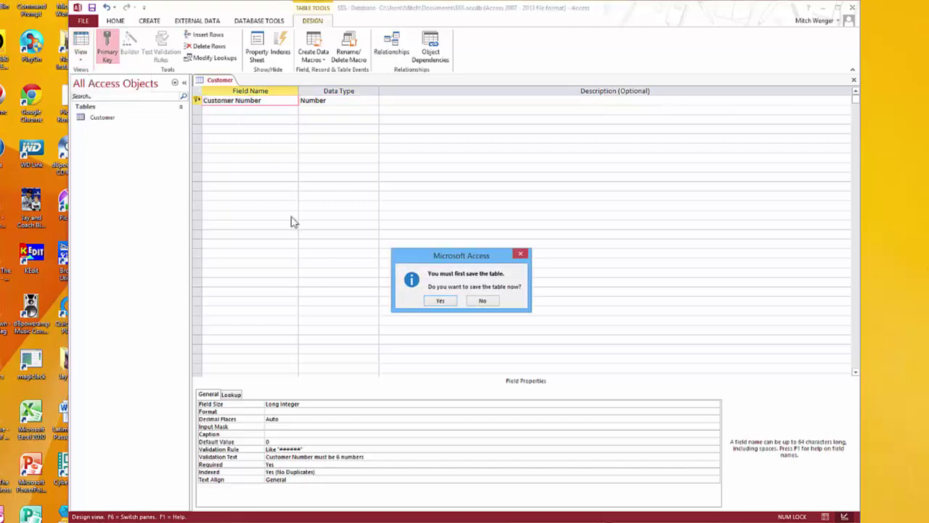
left_click(440, 301)
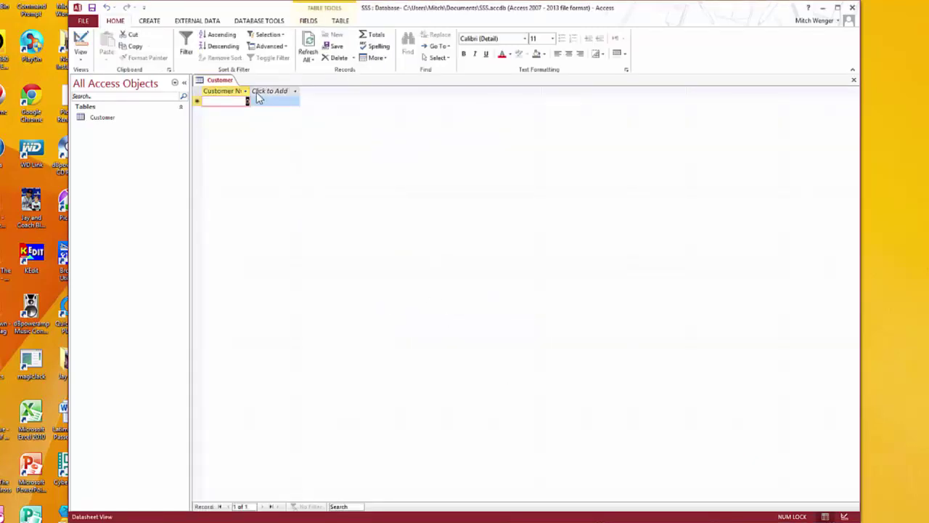
left_click_drag(249, 91, 270, 91)
left_click(278, 91)
Test the rule: 1234 is rejected with the warning, then 123456 is accepted
left_click(268, 108)
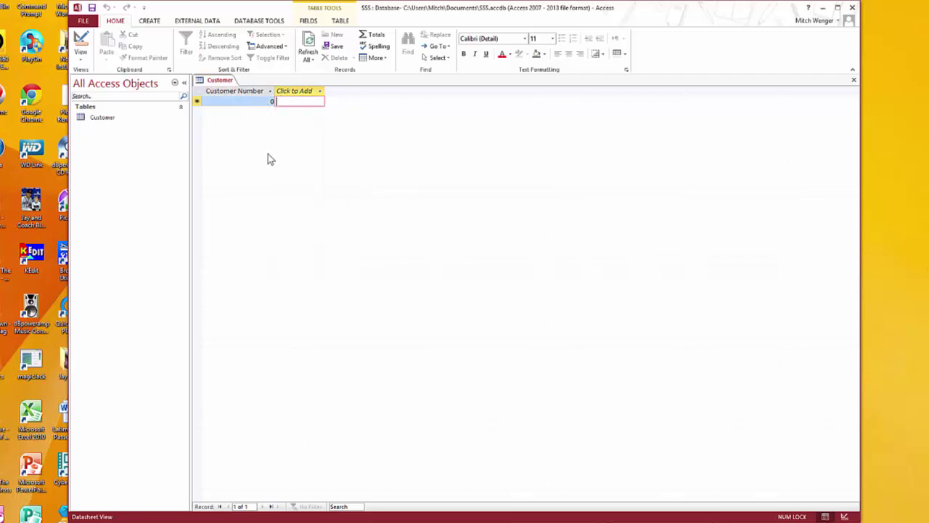
left_click(243, 100)
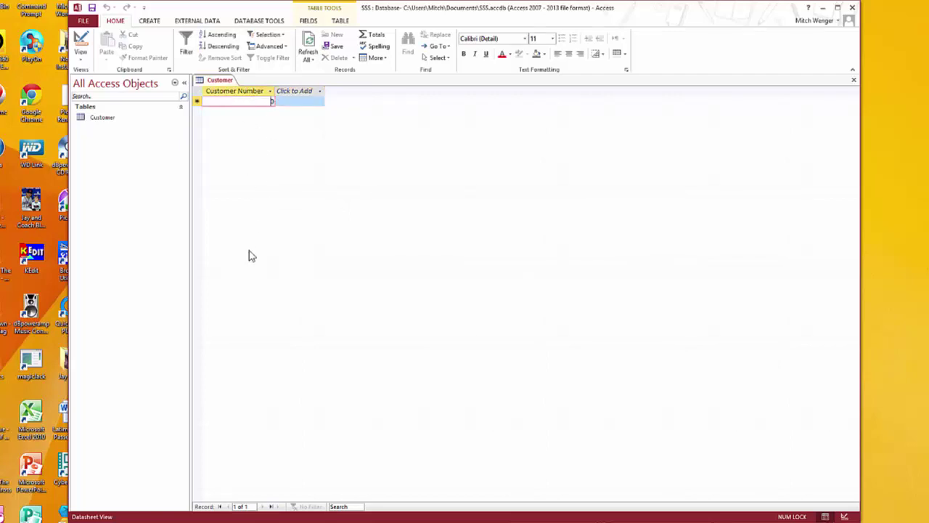
key("BackSpace")
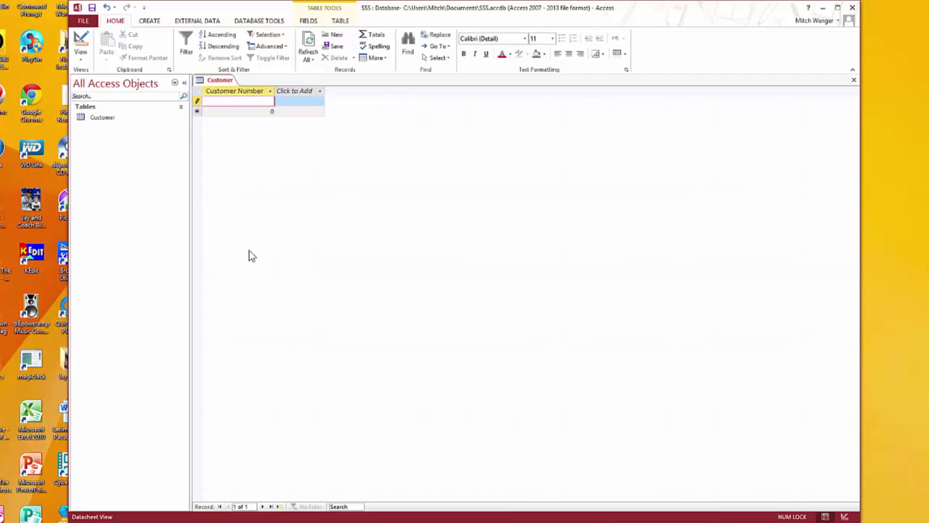
type("1234")
key("Tab")
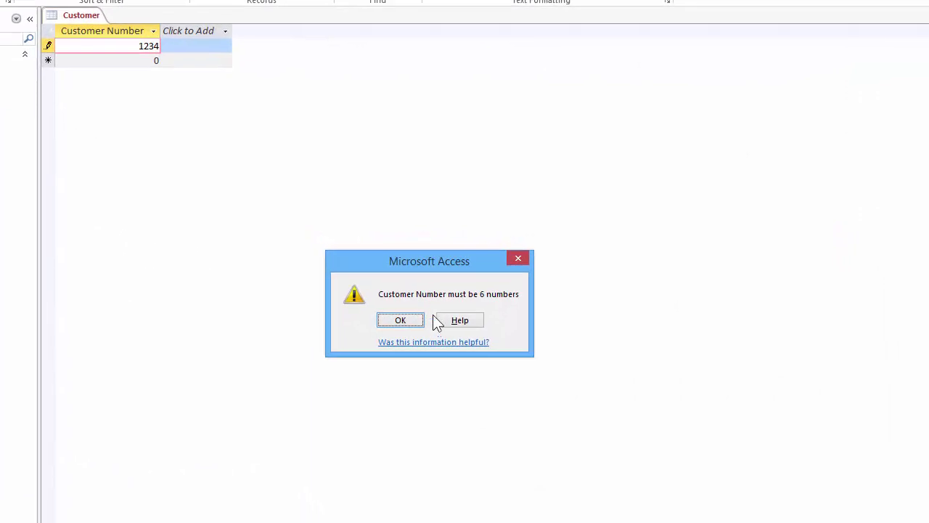
left_click(415, 319)
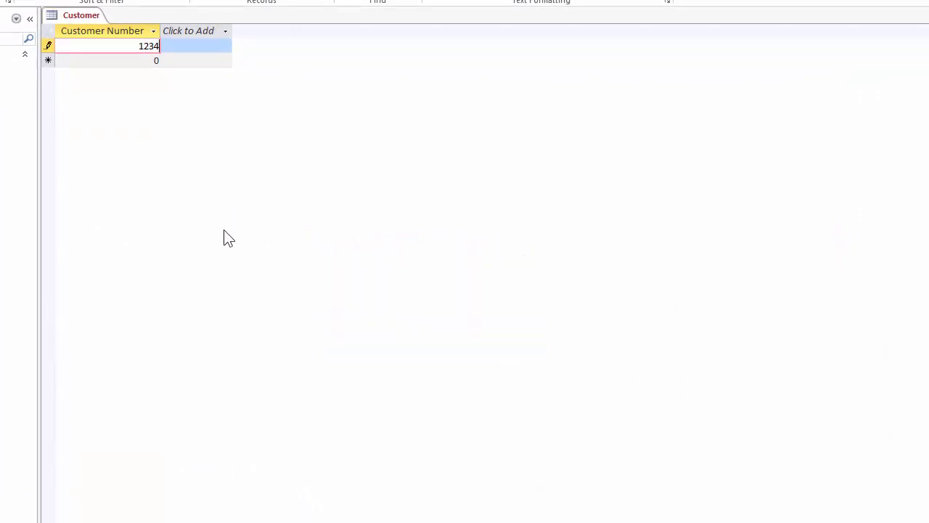
type("56")
key("Return")
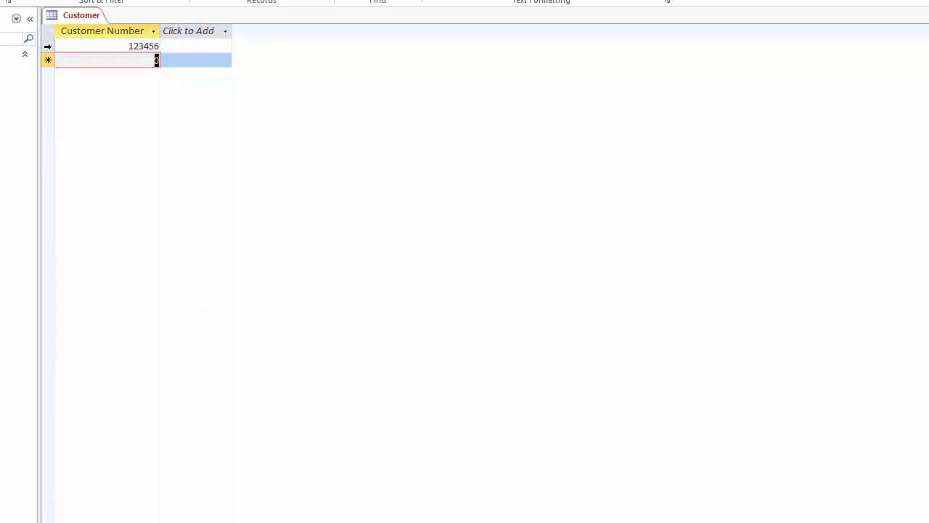
Delete the 123456 test record, return to Design View, and inspect Customer Zip's input mask
left_click(48, 47)
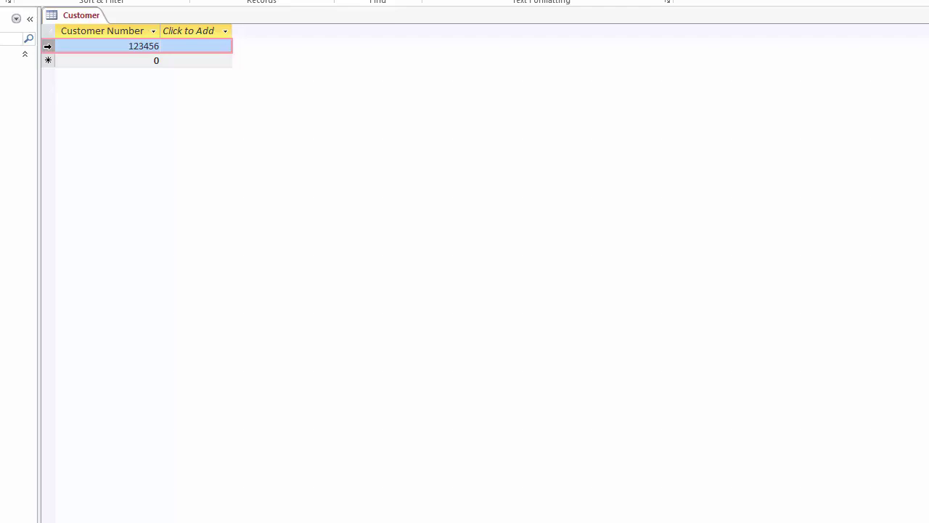
key("Delete")
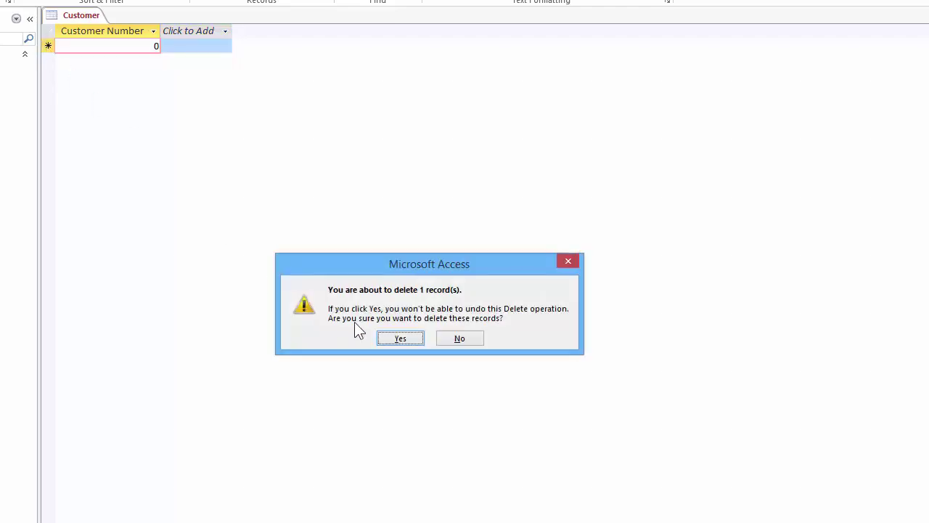
left_click(434, 311)
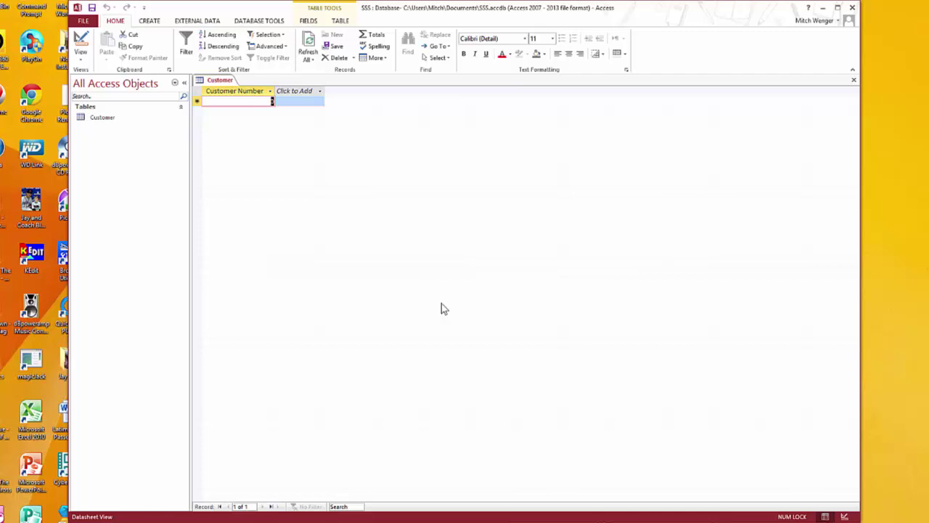
left_click(80, 45)
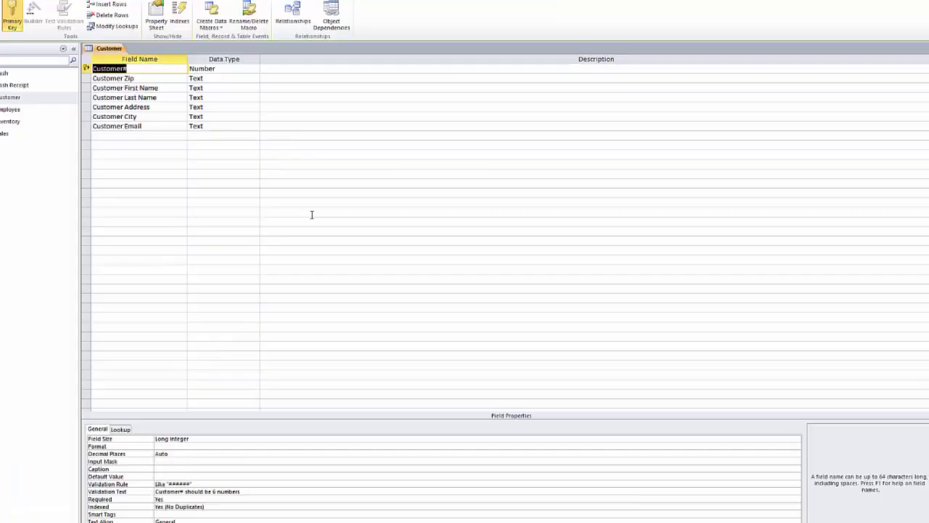
key("Down")
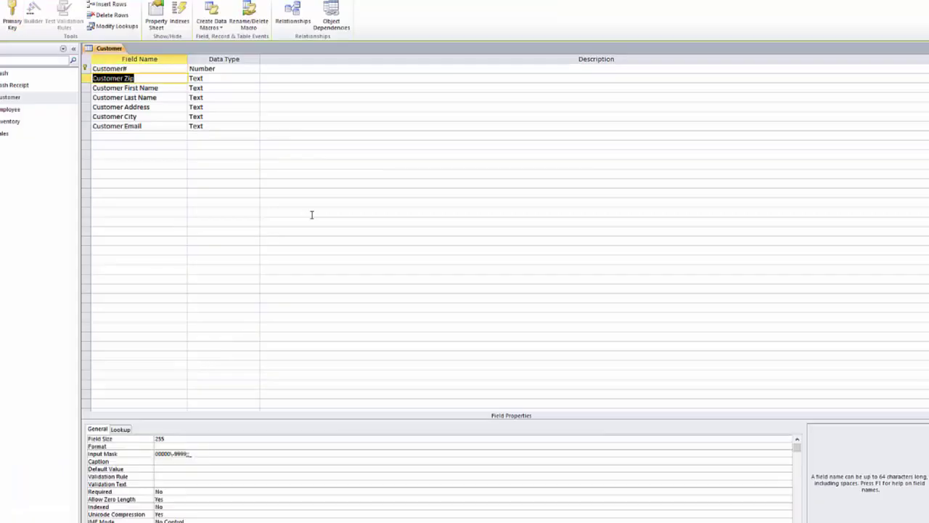
key("Down")
key("Up")
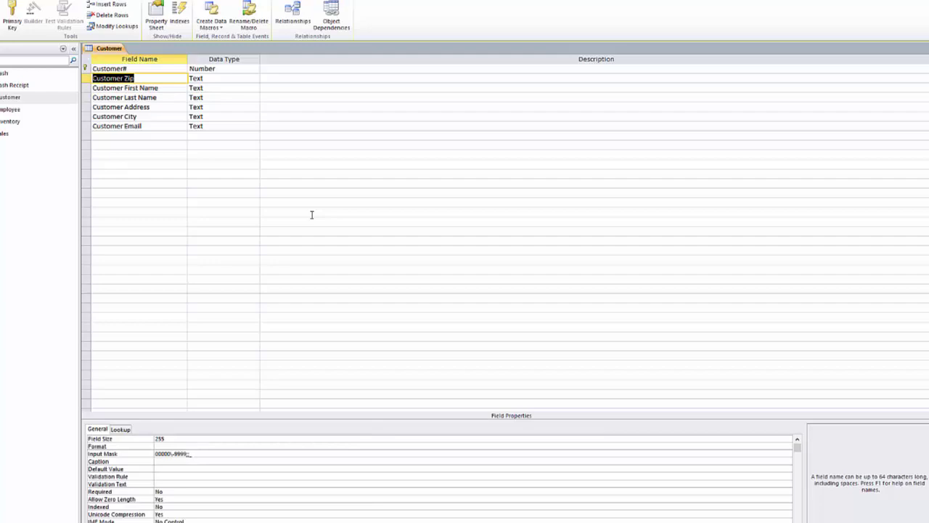
left_click(204, 453)
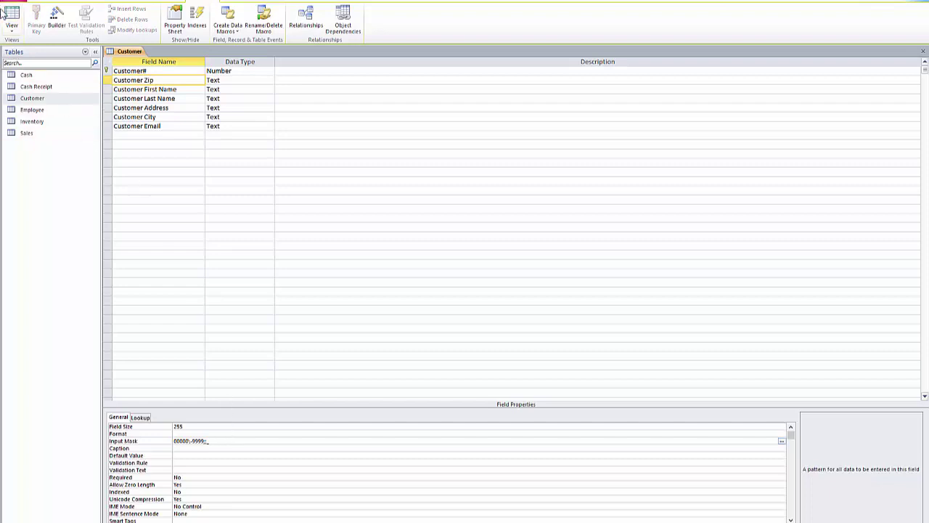
left_click(10, 35)
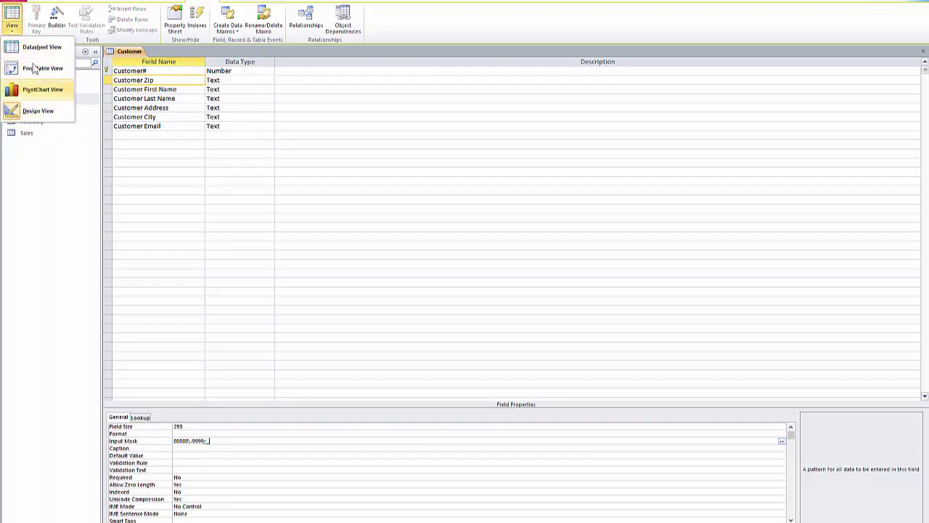
left_click(35, 48)
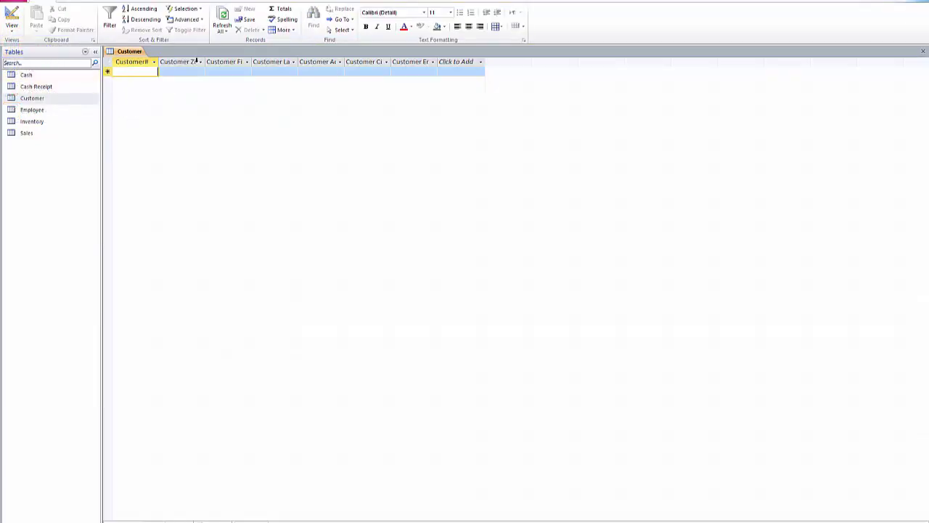
key("Tab")
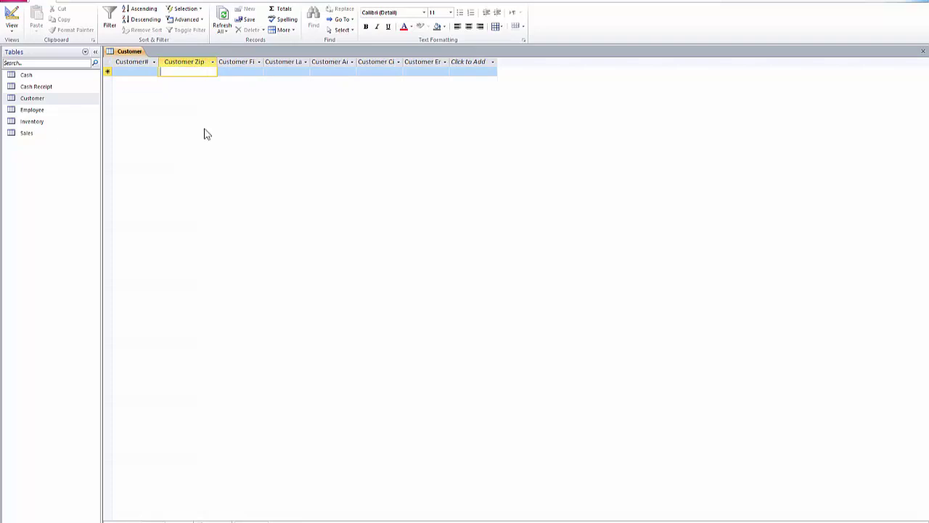
type("9")
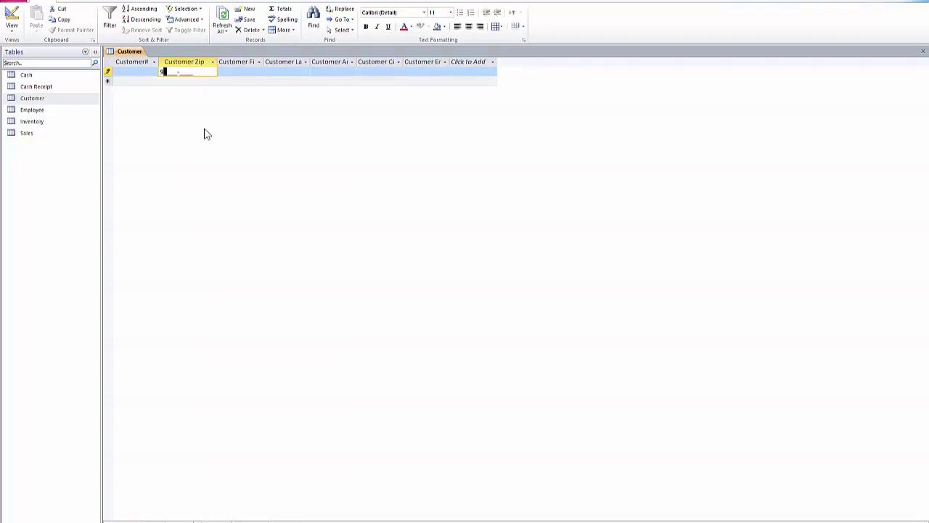
key("BackSpace")
key("Right")
key("Right")
key("Right")
key("Right")
key("Right")
key("Right")
key("Left")
key("Left")
key("Left")
key("Left")
key("Escape")
key("Escape")
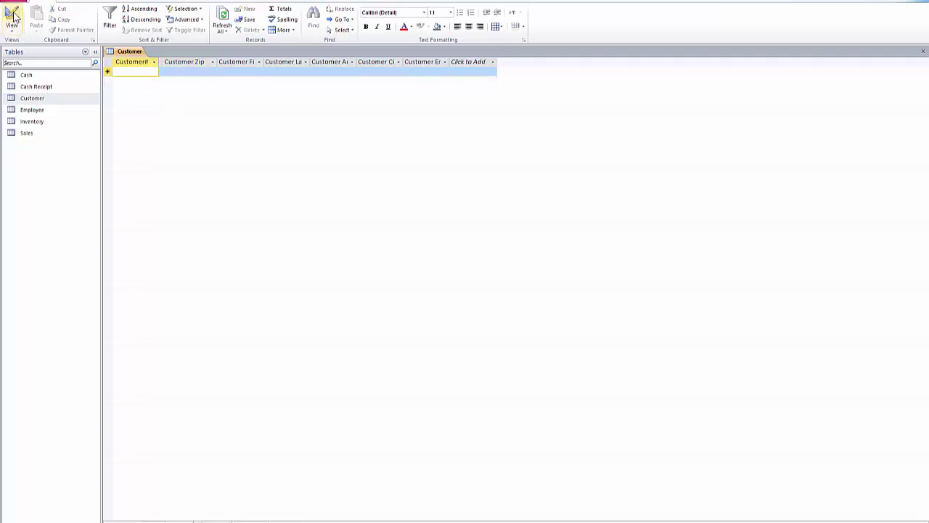
left_click(12, 15)
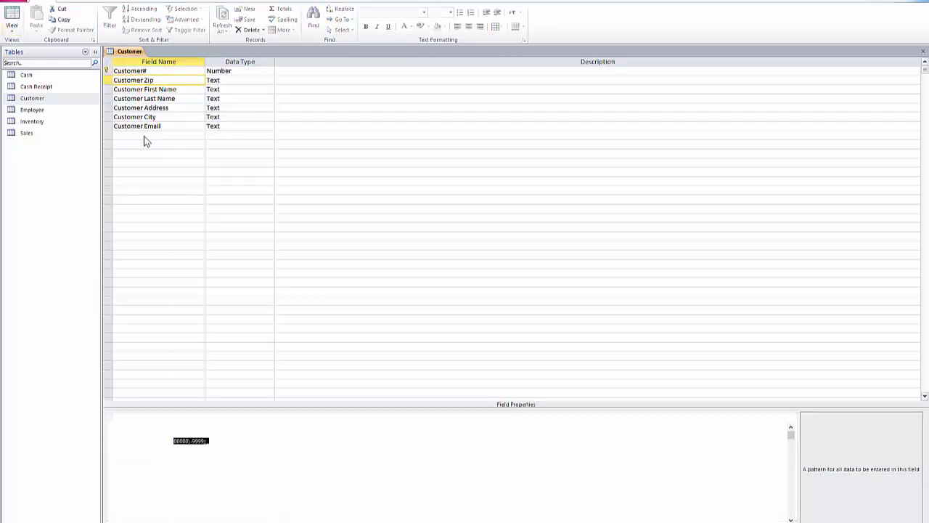
Launch the Input Mask Wizard for Customer Zip, saving the table when prompted
left_click(241, 441)
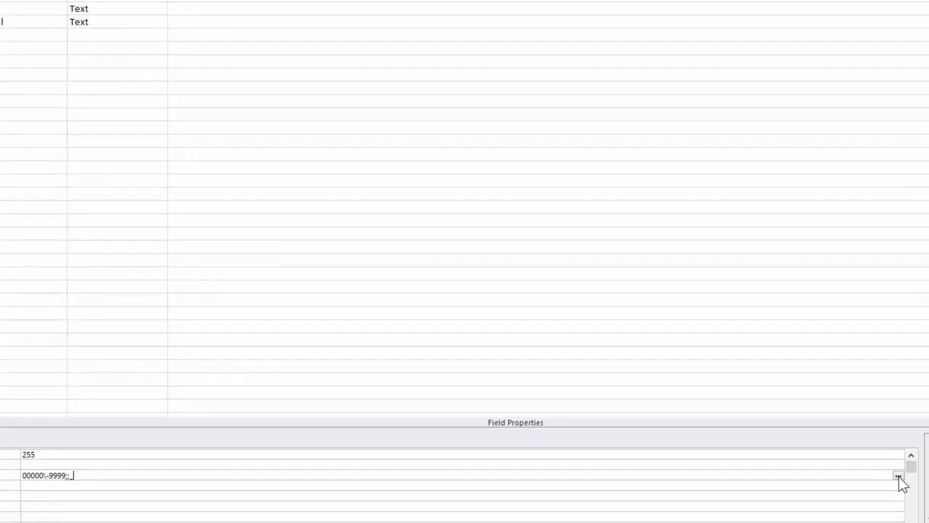
left_click(897, 476)
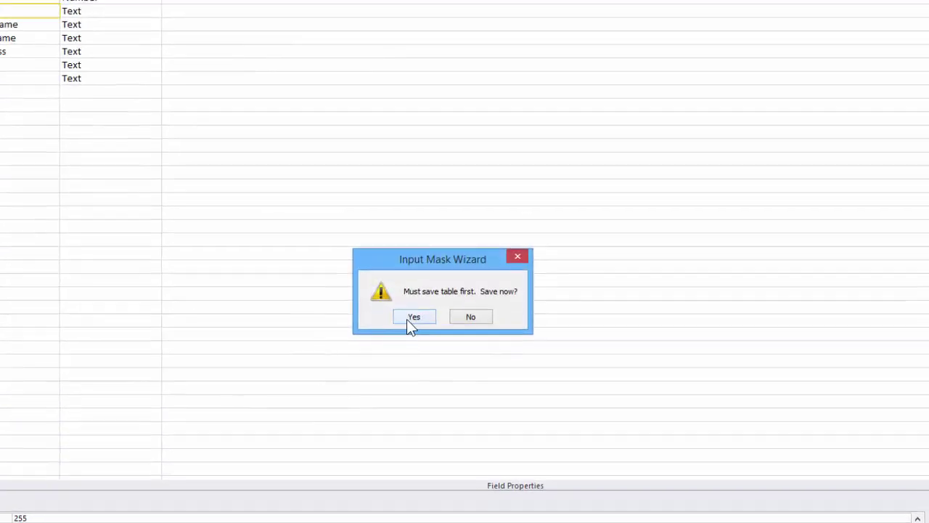
left_click(413, 257)
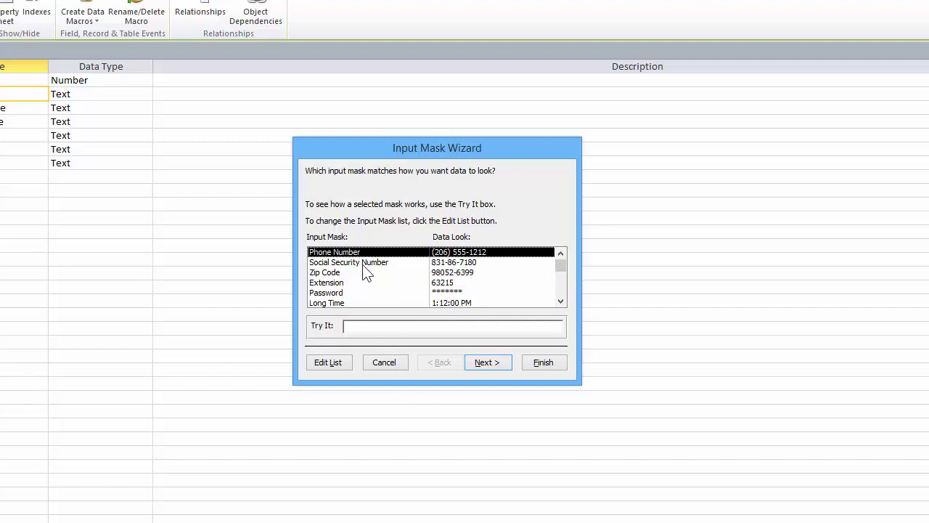
left_click(560, 302)
left_click(560, 302)
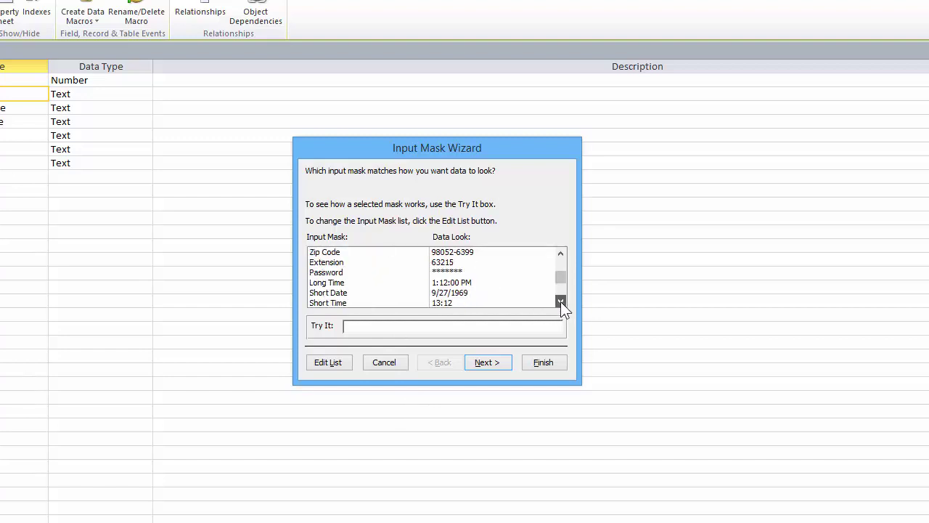
left_click(560, 301)
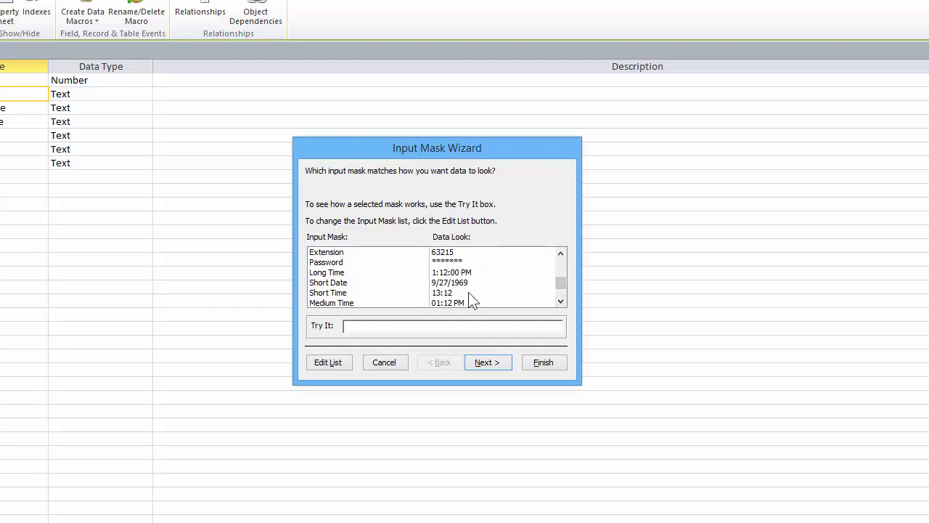
left_click(560, 301)
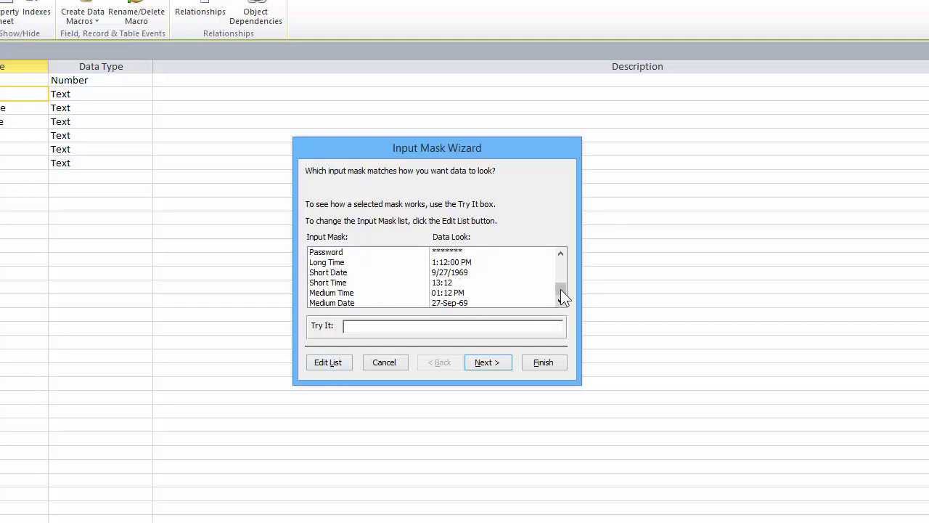
left_click_drag(563, 297, 564, 259)
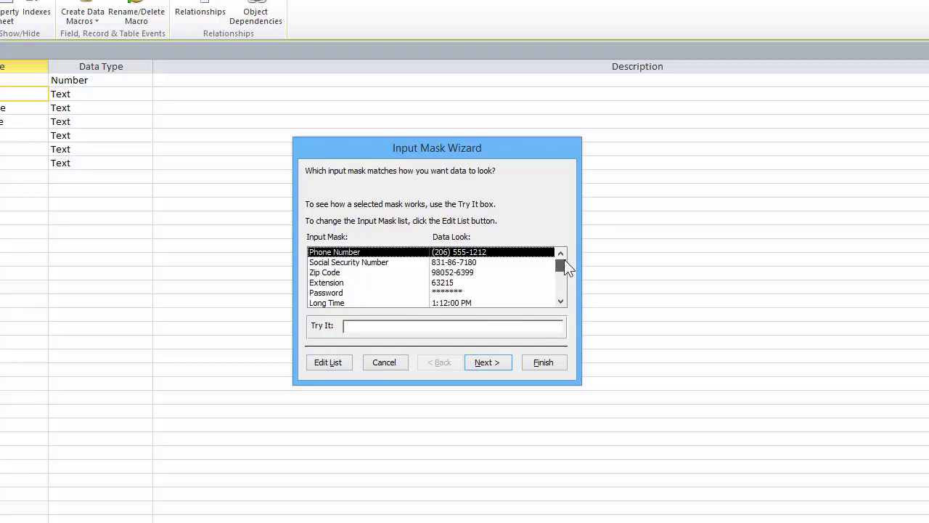
Pick the Zip Code mask 00000-9999 with _ placeholder, stored without symbols, and finish
left_click(366, 273)
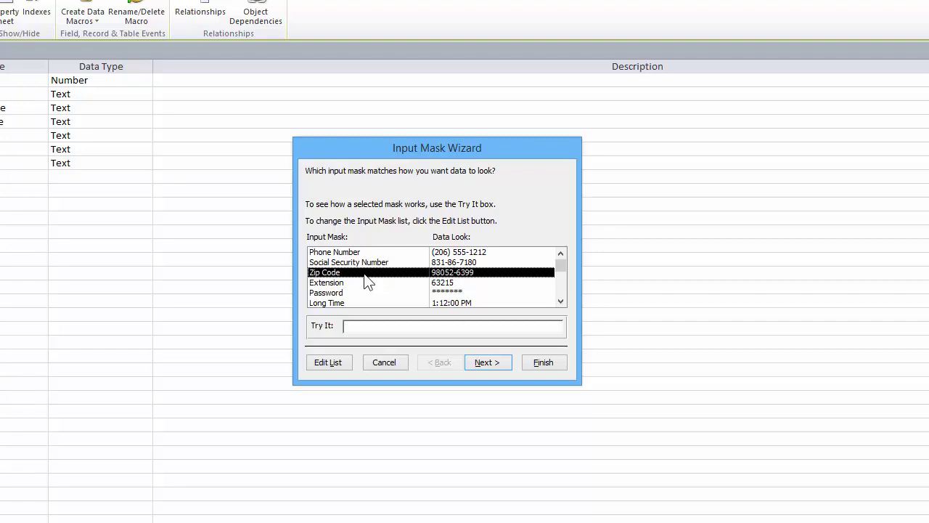
left_click(479, 360)
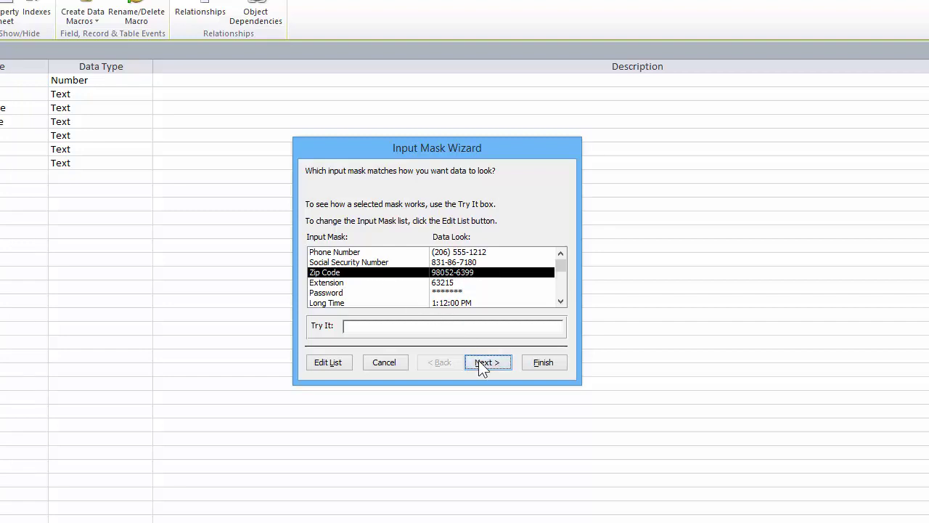
left_click(467, 206)
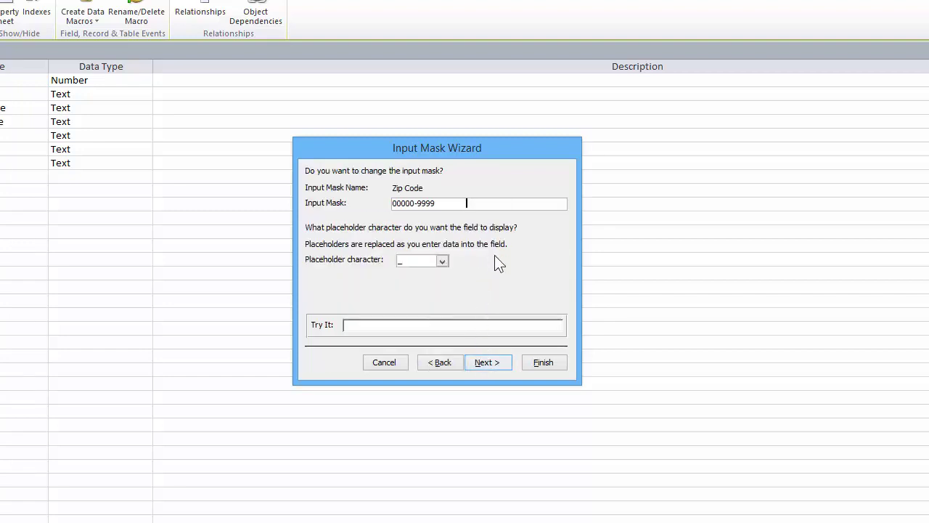
left_click(412, 262)
left_click(397, 327)
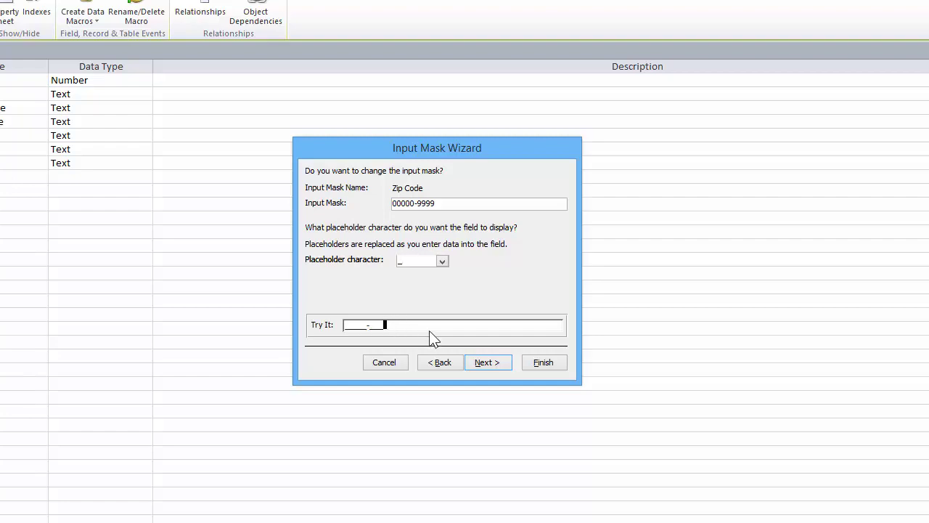
left_click(500, 361)
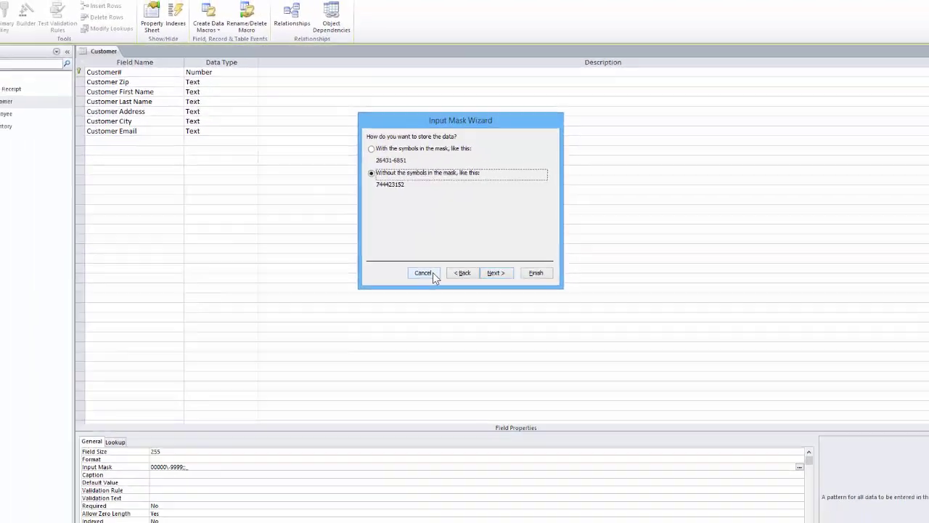
left_click(392, 362)
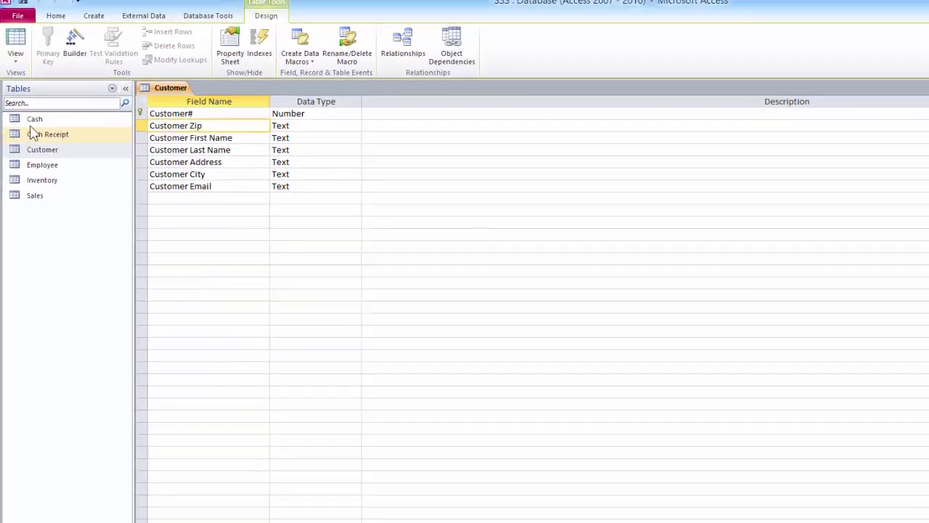
Open each of Cash, Cash Receipt, Employee, Inventory and Sales and switch it to Design View
double_click(31, 121)
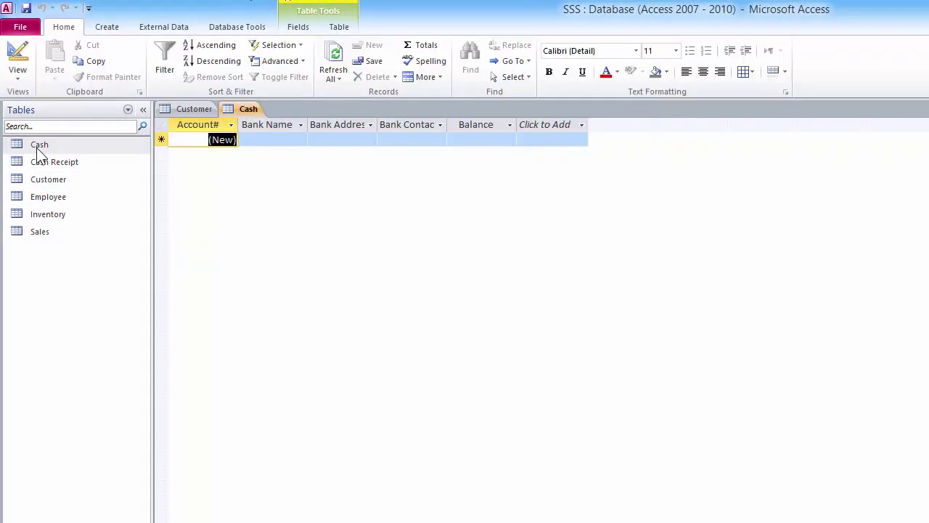
left_click(18, 58)
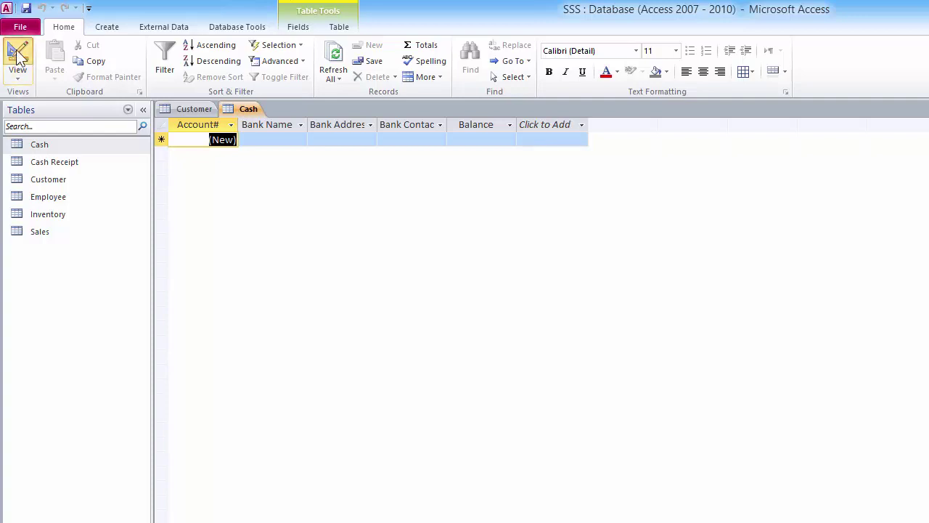
double_click(39, 158)
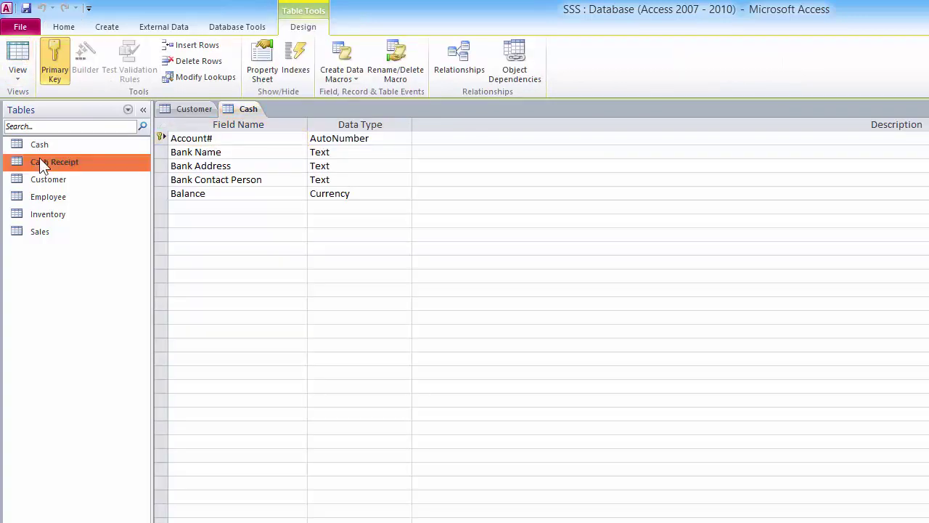
left_click(18, 59)
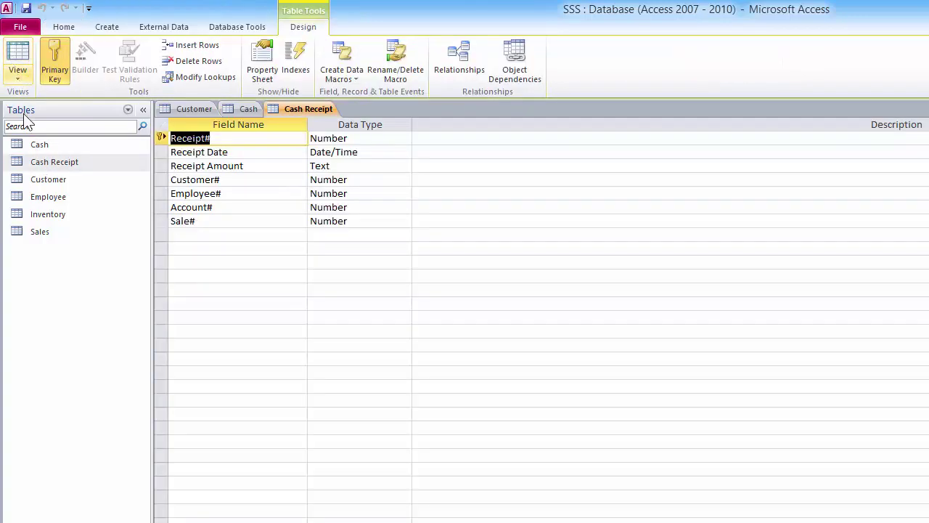
left_click(34, 181)
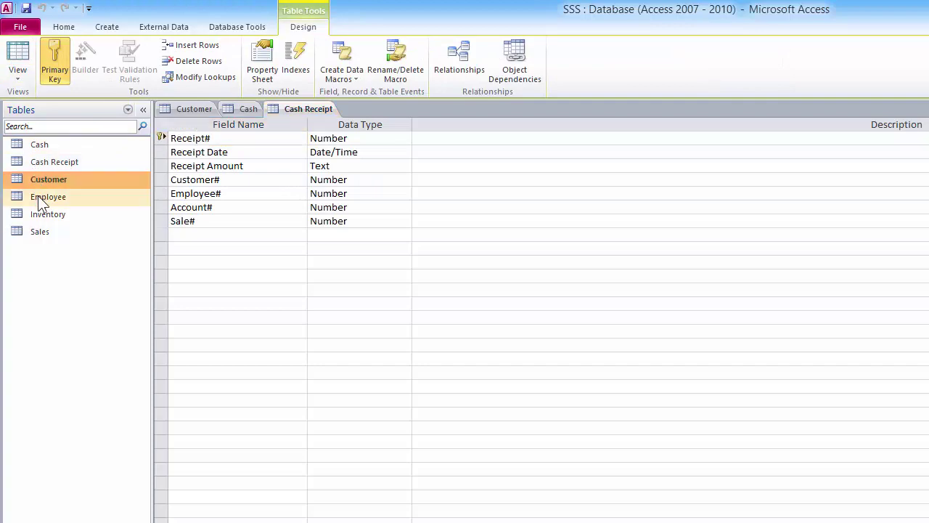
double_click(38, 196)
left_click(17, 60)
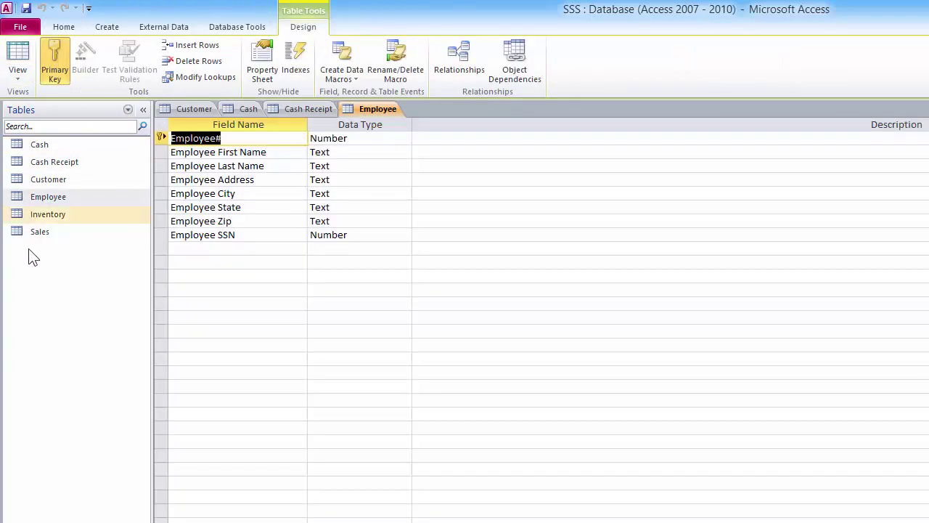
double_click(29, 213)
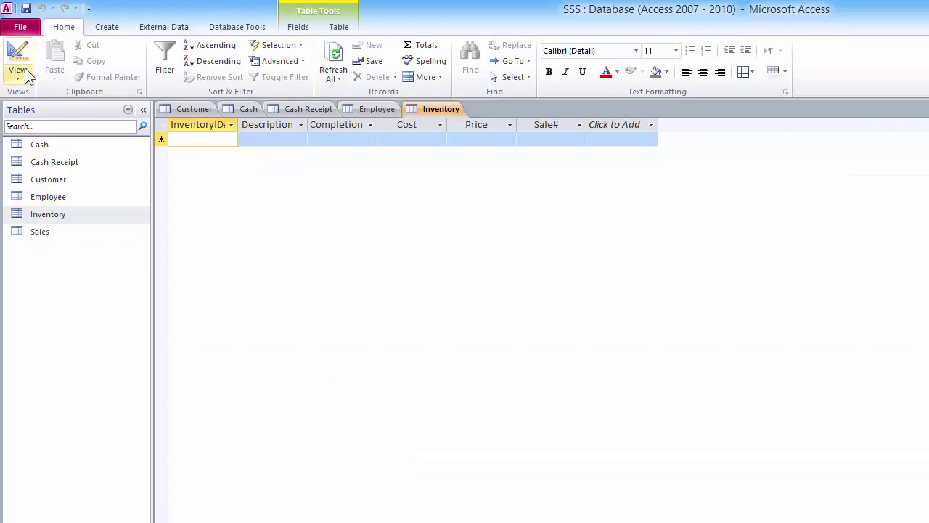
left_click(19, 62)
double_click(41, 233)
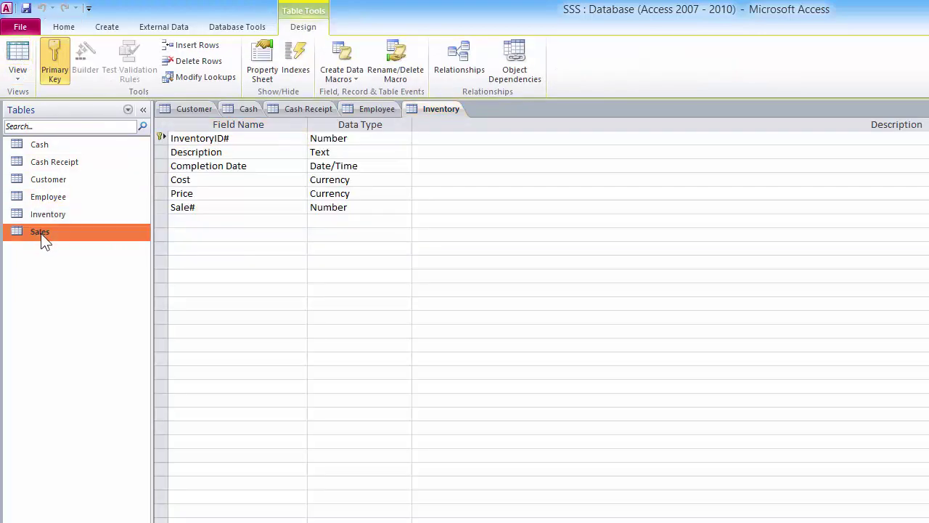
left_click(17, 61)
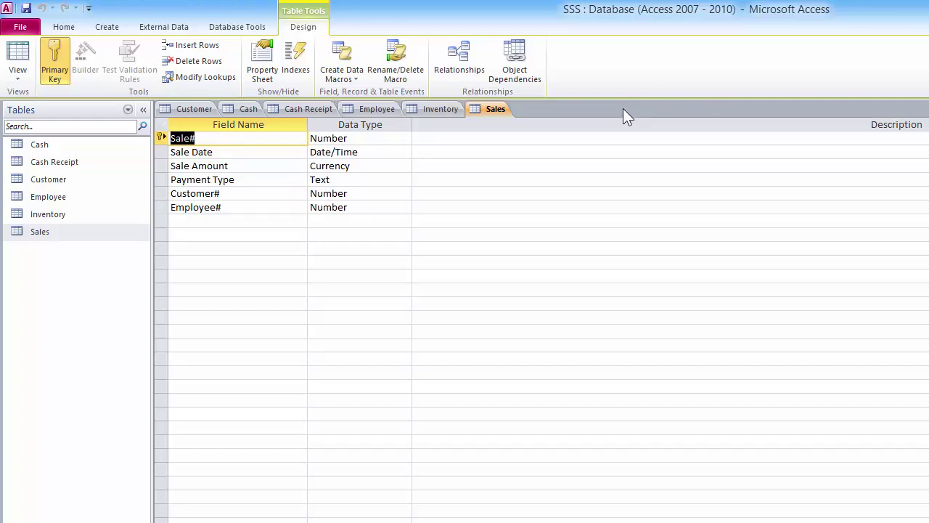
Close all open tables, saving Customer's design changes, then launch Database Tools > Relationships
right_click(497, 108)
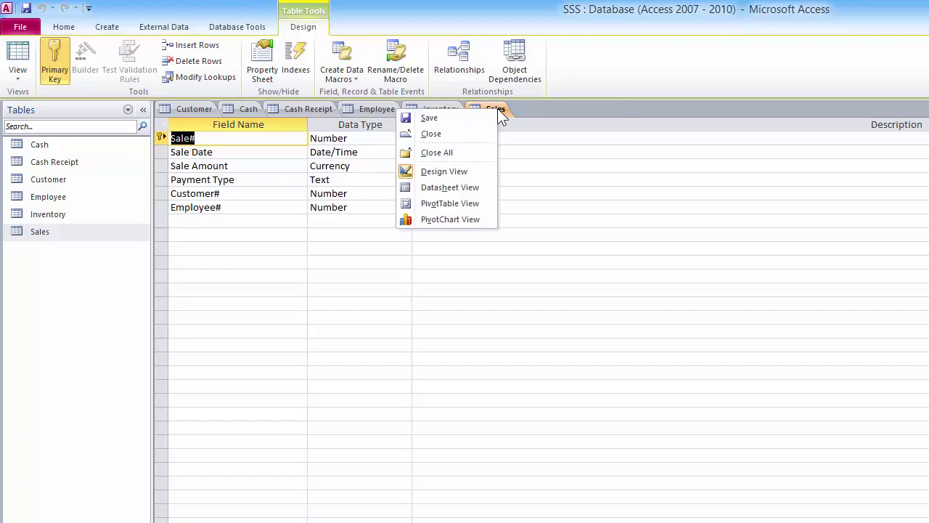
left_click(431, 155)
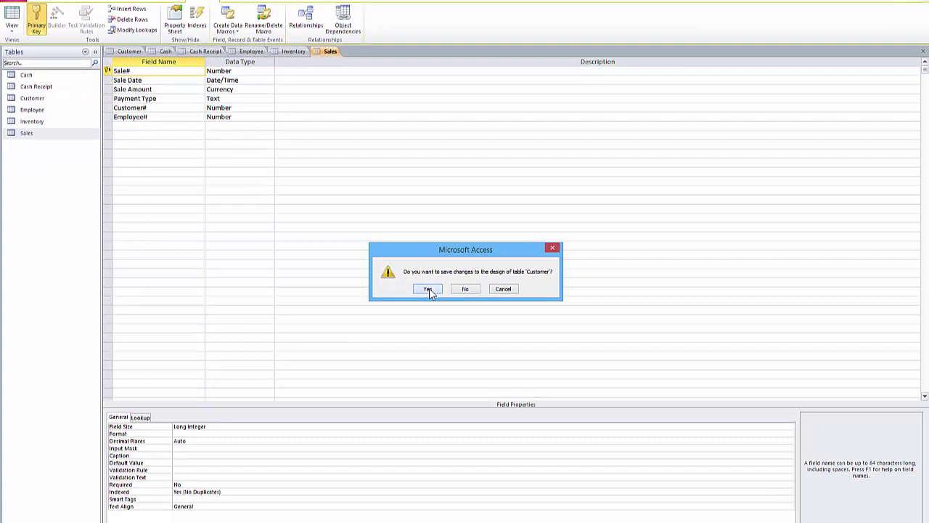
left_click(492, 342)
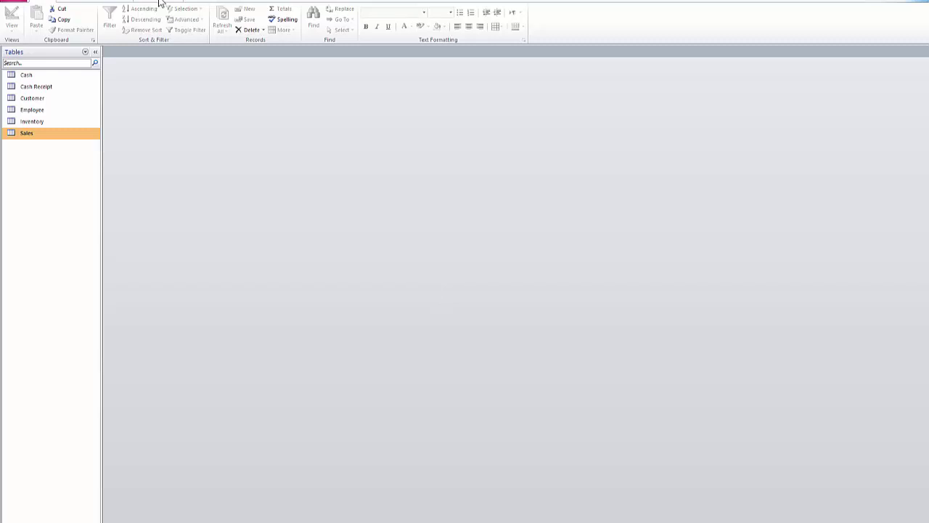
left_click(46, 27)
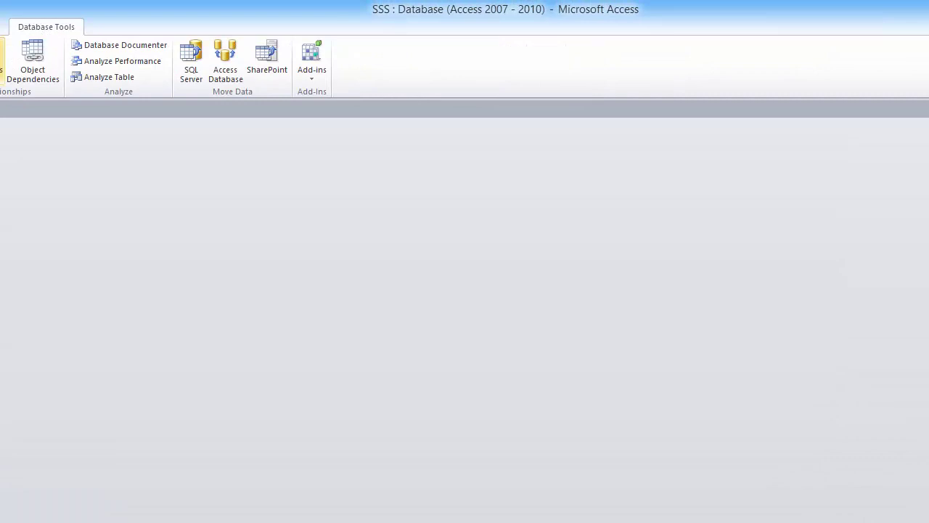
left_click(3, 62)
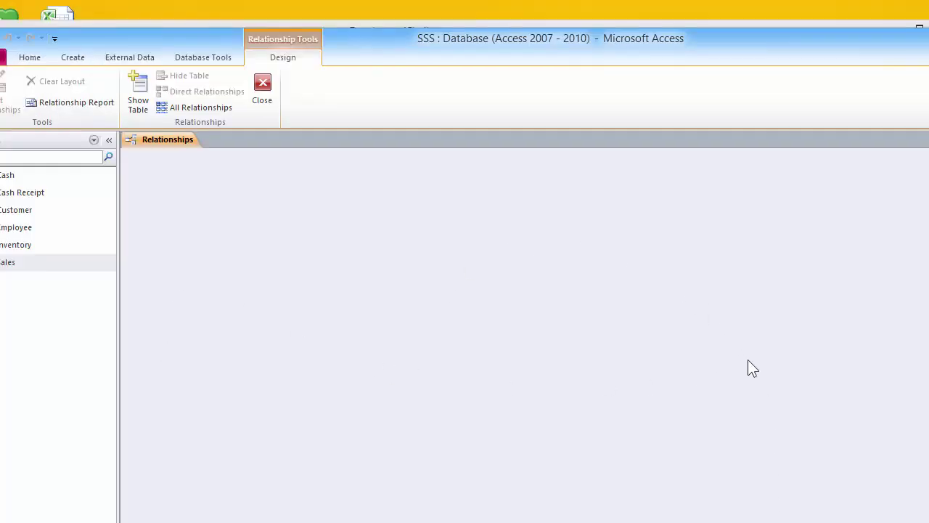
Add Cash, Cash Receipt, Customer, Employee, Inventory and Sales to the Relationships layout
left_click(138, 94)
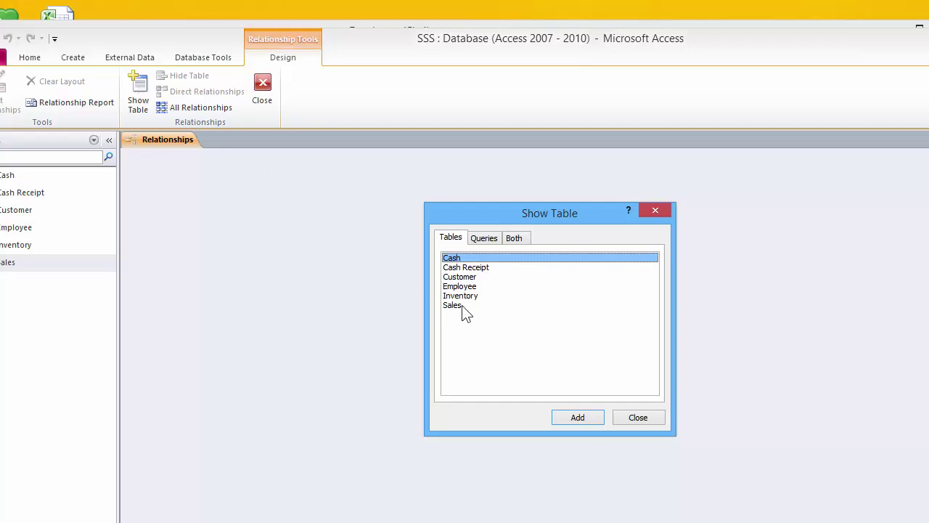
left_click(479, 239)
left_click(512, 238)
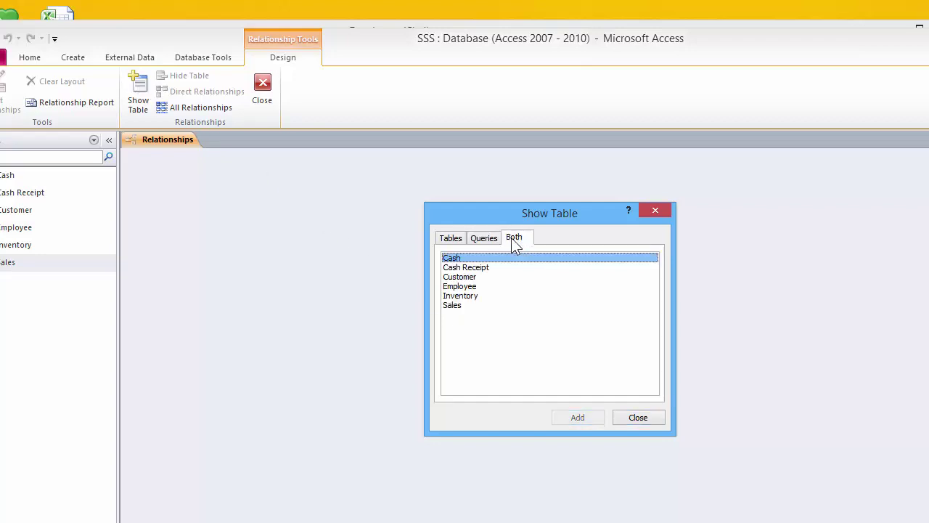
left_click(476, 240)
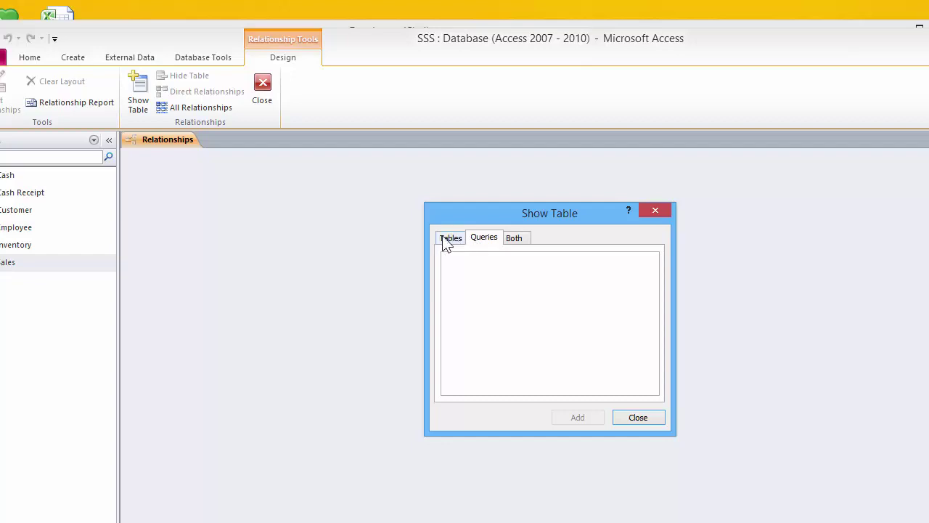
left_click(449, 239)
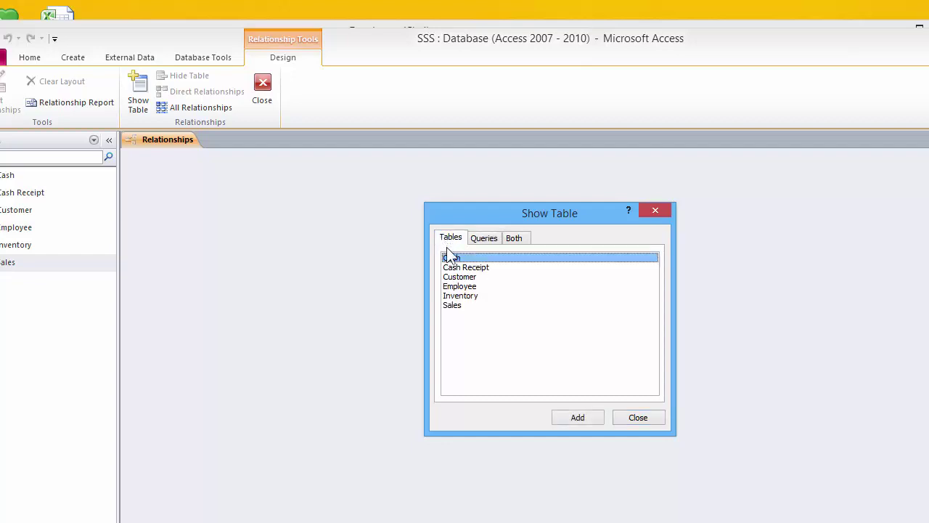
key("shift+Down")
key("shift+Down")
key("shift+Down")
key("shift+Down")
key("shift+Down")
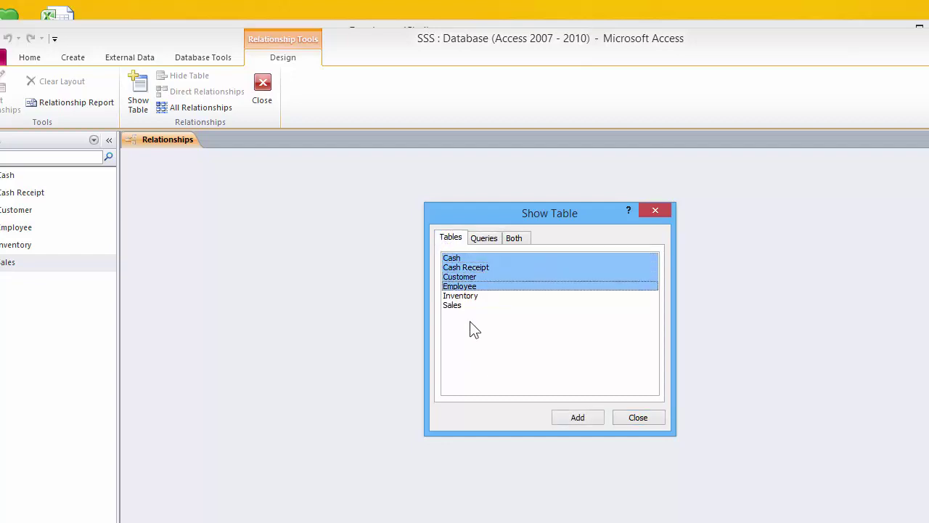
left_click(576, 419)
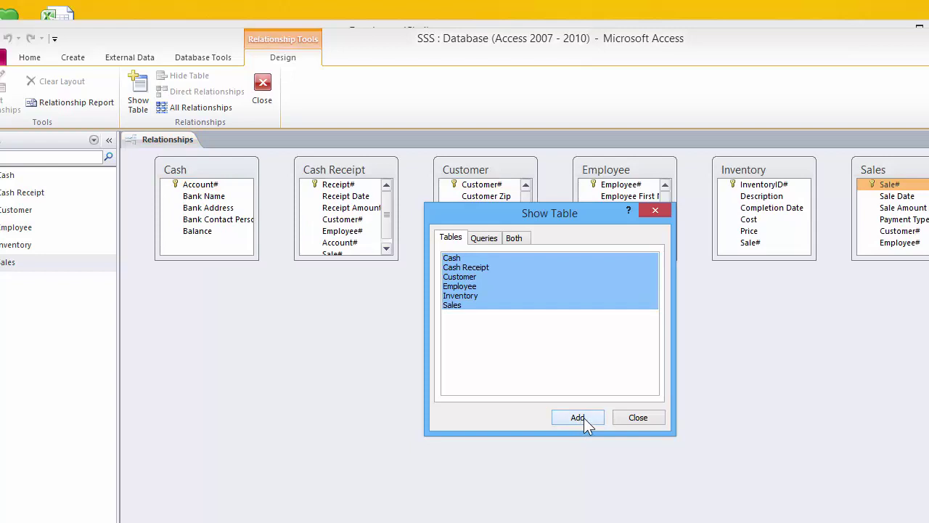
Close the Show Table dialog and enlarge the Cash, Cash Receipt and Customer boxes to show all fields
left_click(637, 418)
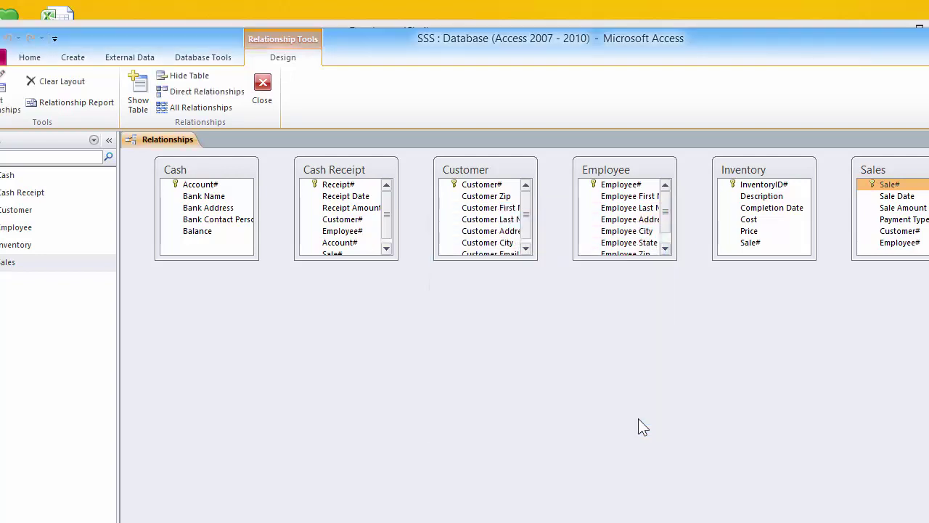
left_click_drag(254, 257, 280, 257)
left_click_drag(397, 259, 416, 272)
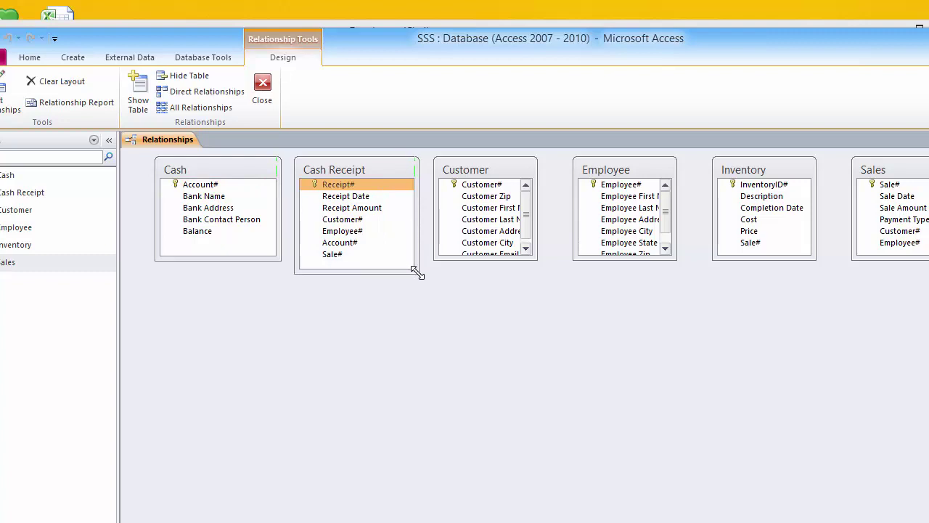
left_click(534, 259)
left_click_drag(534, 258, 564, 277)
Reposition the Employee, Inventory and Sales boxes around the layout
left_click_drag(616, 169, 317, 383)
left_click_drag(373, 479, 405, 504)
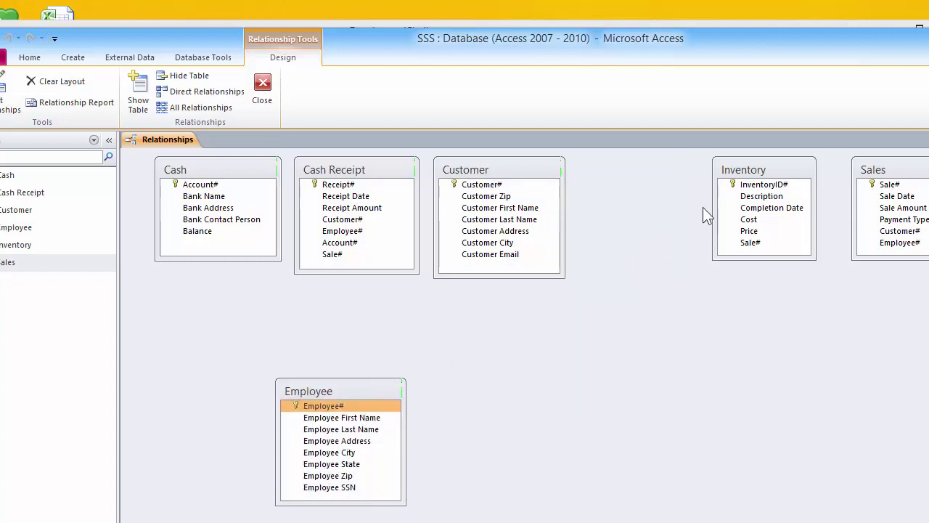
left_click_drag(741, 169, 538, 362)
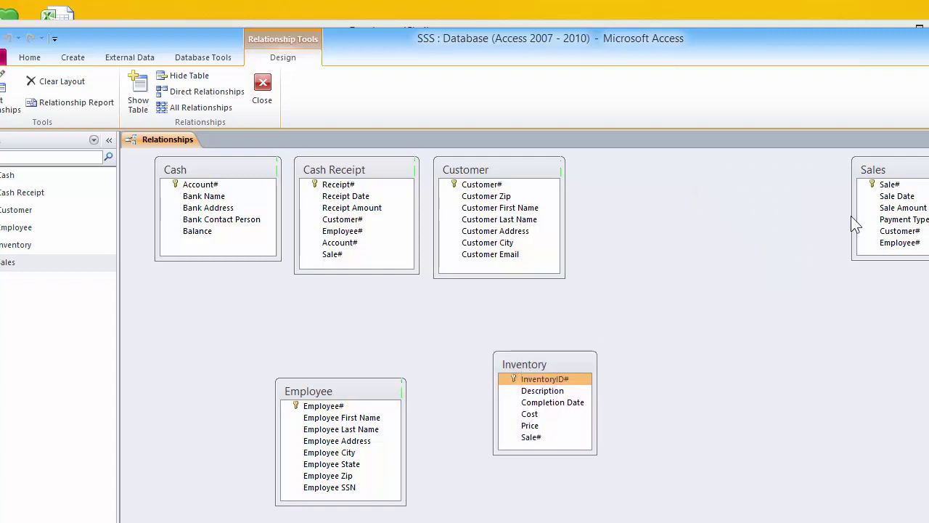
left_click_drag(875, 170, 762, 385)
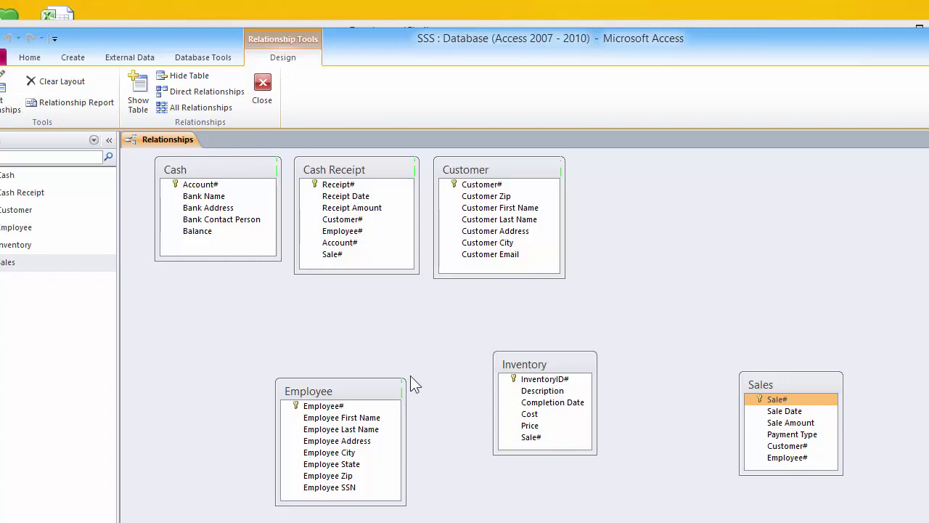
left_click_drag(360, 387, 727, 204)
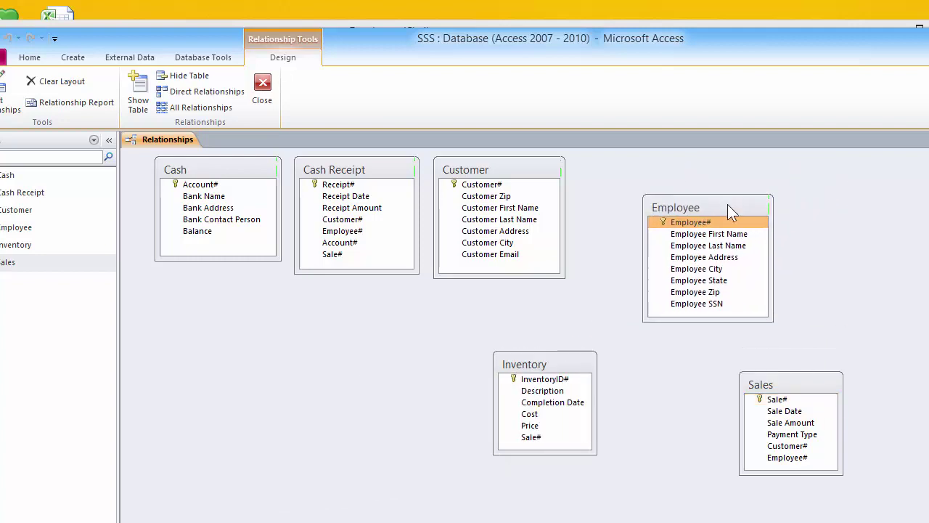
left_click(812, 394)
left_click_drag(793, 381, 212, 350)
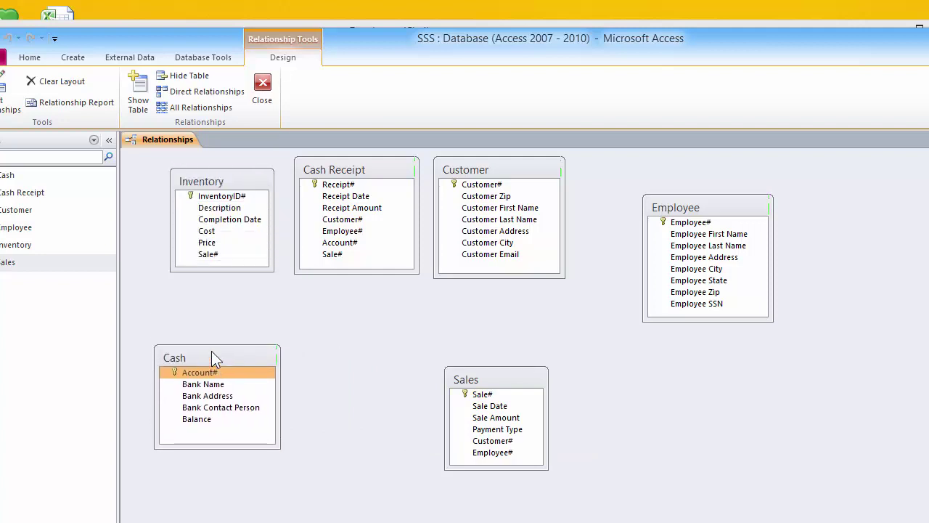
Finish the two-row arrangement and drag Sales' Sale# onto Inventory's Sale#
left_click_drag(226, 183, 225, 212)
left_click_drag(240, 350, 245, 382)
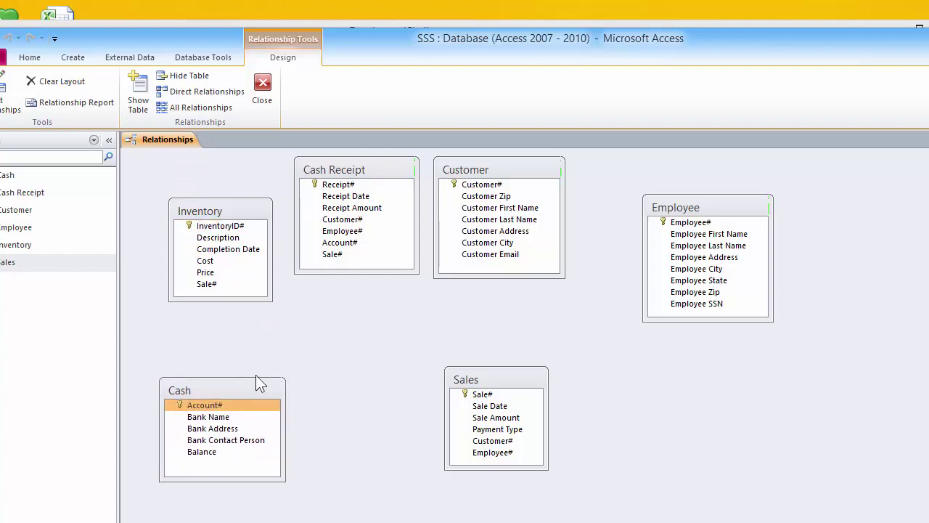
left_click_drag(491, 162, 702, 380)
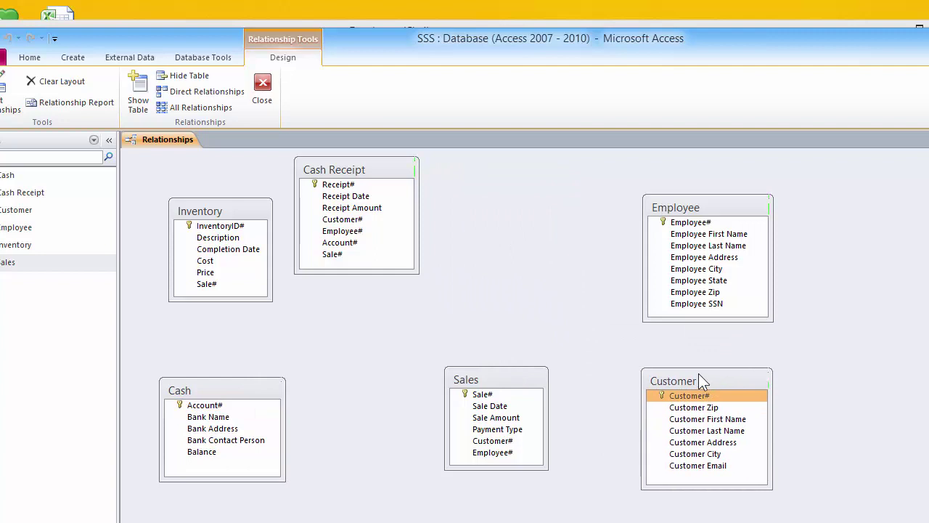
left_click_drag(510, 374, 448, 205)
left_click_drag(404, 178, 529, 385)
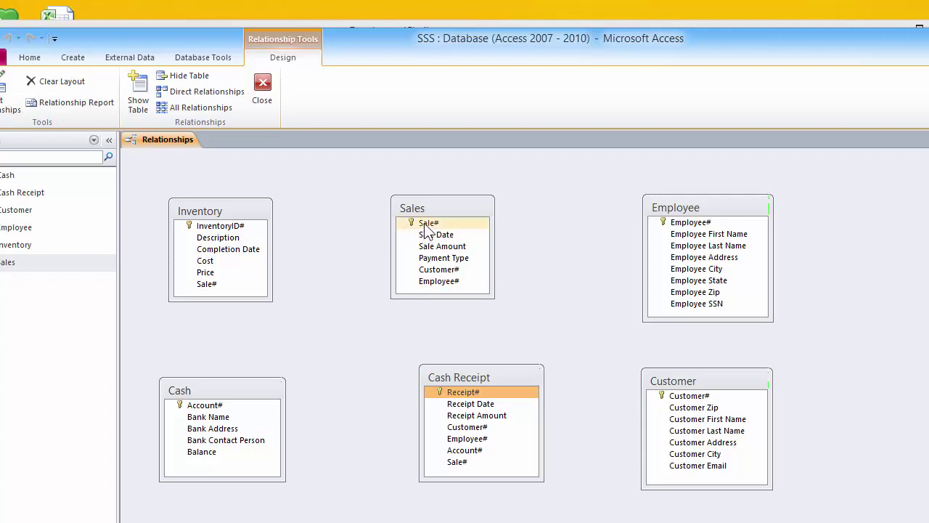
left_click_drag(426, 225, 219, 290)
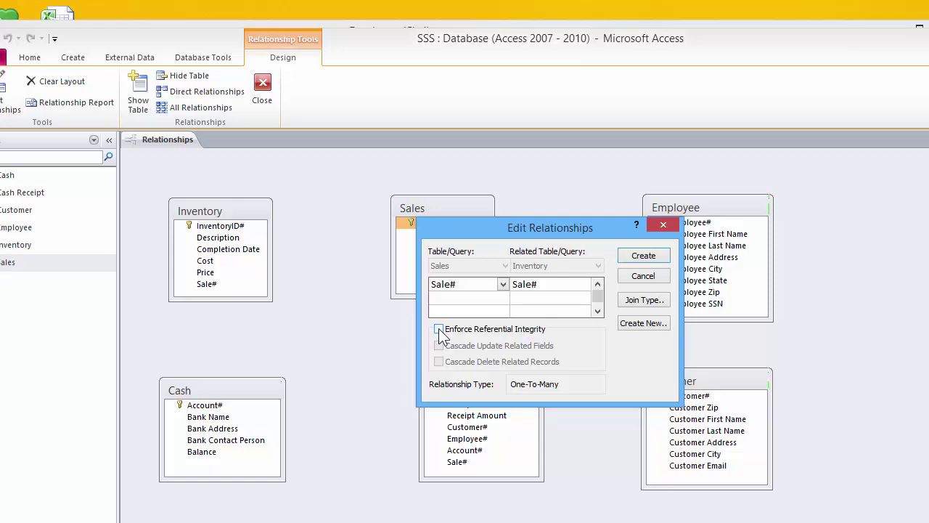
Tick Enforce Referential Integrity and create the one-to-many Sale# link from Sales to Inventory
left_click(438, 329)
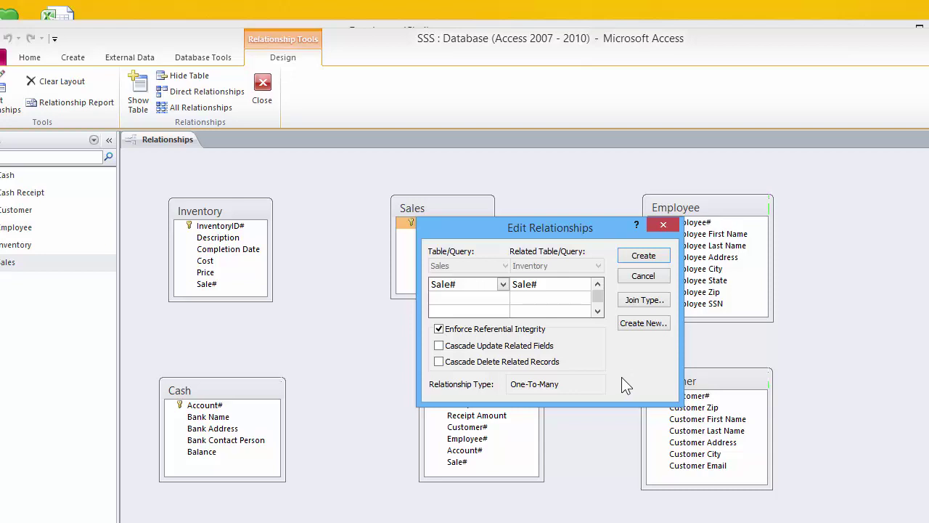
left_click(641, 258)
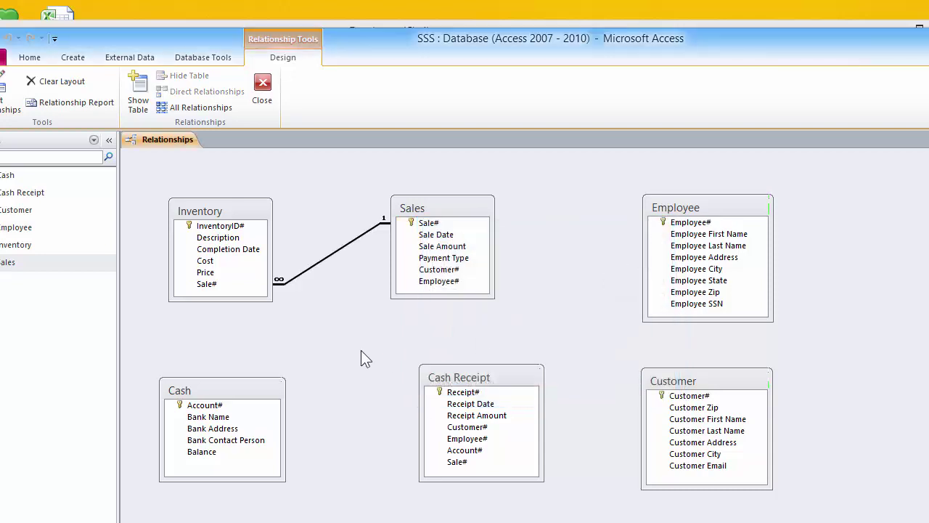
Link Cash's Account# to Cash Receipt's Account# with referential integrity enforced
left_click(227, 405)
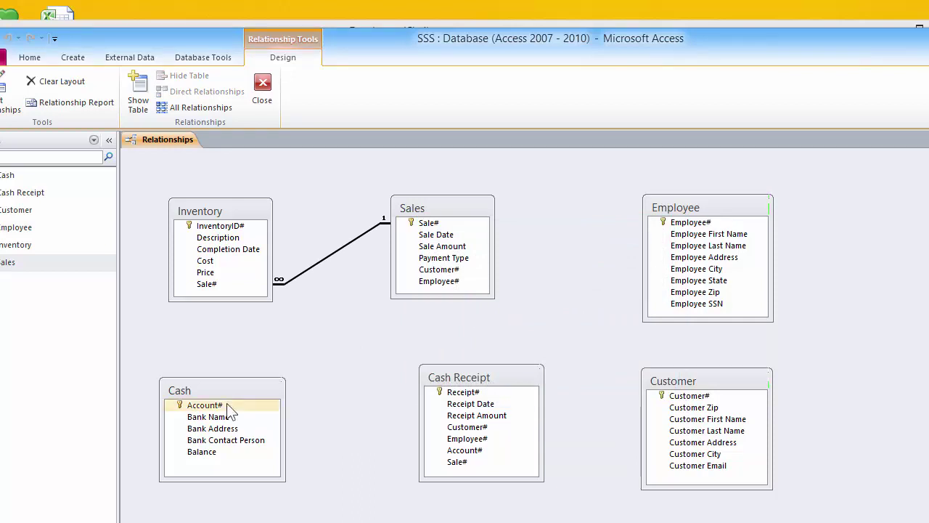
left_click_drag(229, 411, 457, 459)
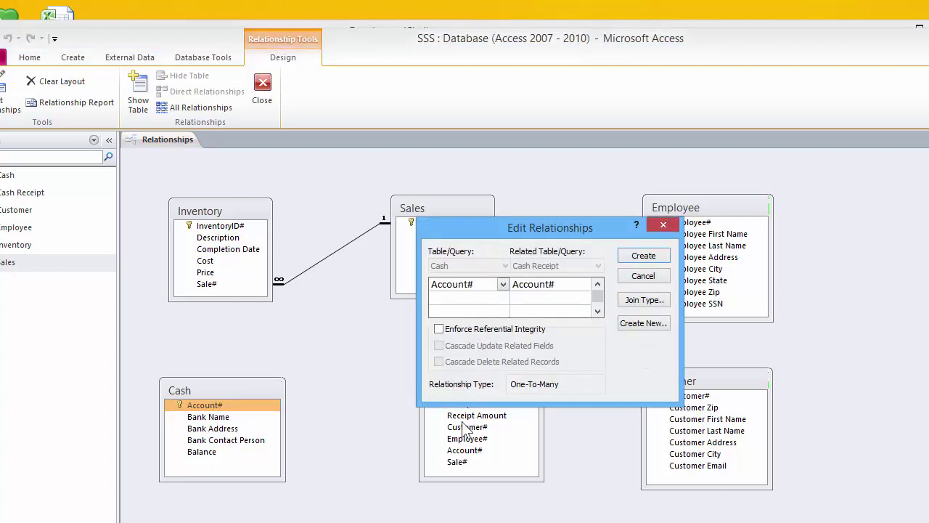
left_click(451, 330)
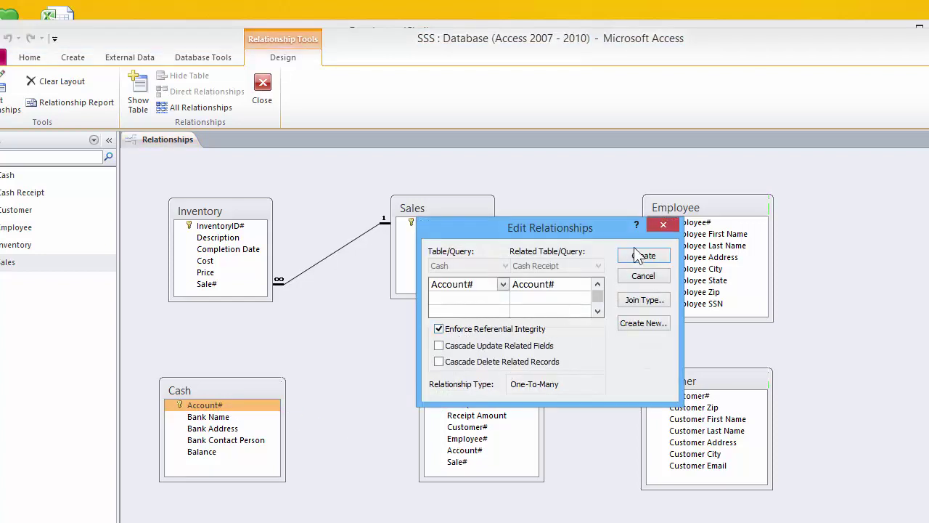
left_click(643, 256)
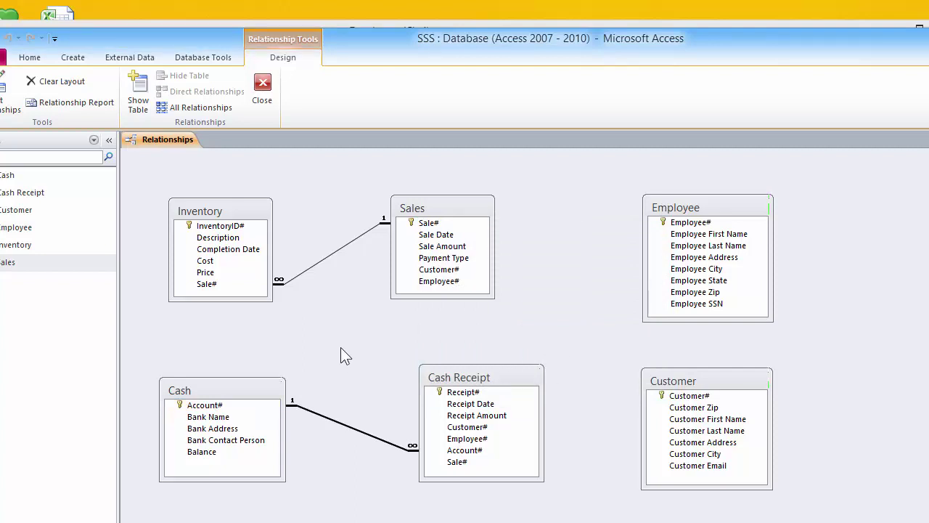
Link Cash Receipt's Sale# to Sales' Sale# with referential integrity enforced
left_click(436, 404)
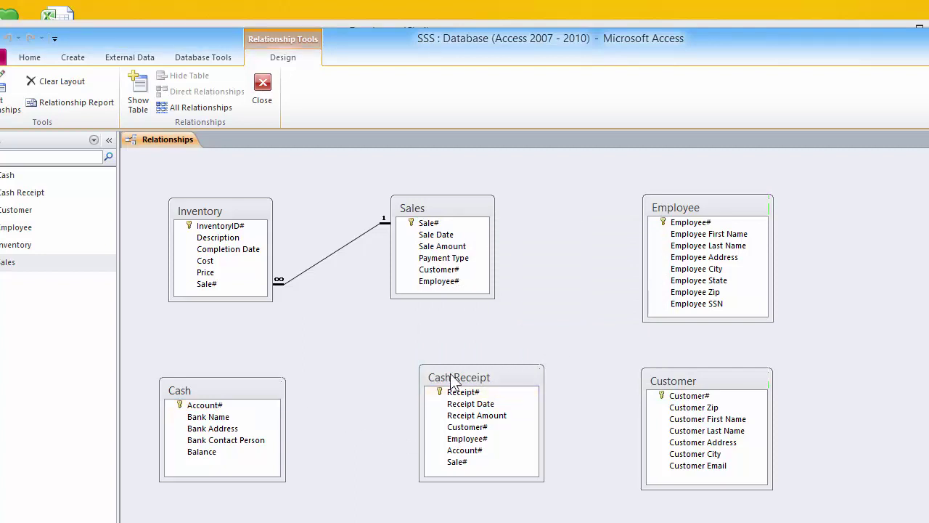
left_click_drag(453, 379, 425, 413)
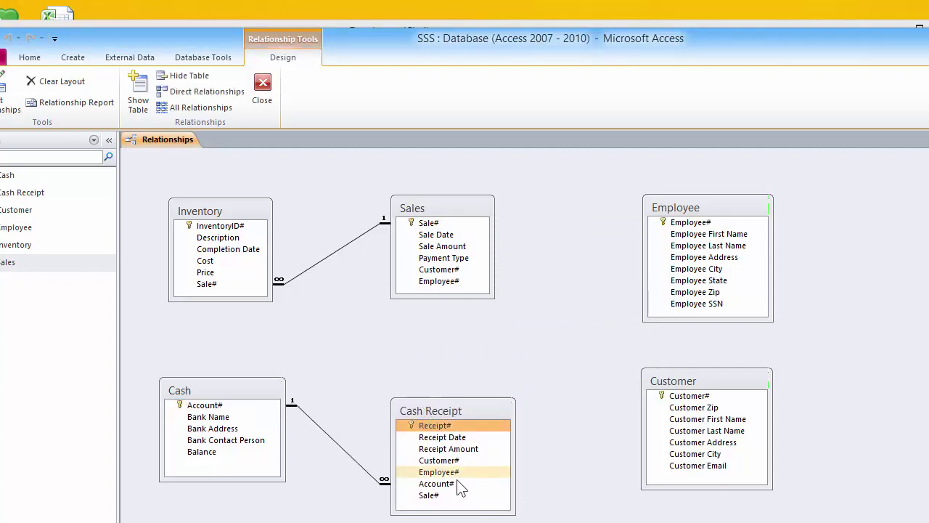
left_click_drag(440, 498, 436, 227)
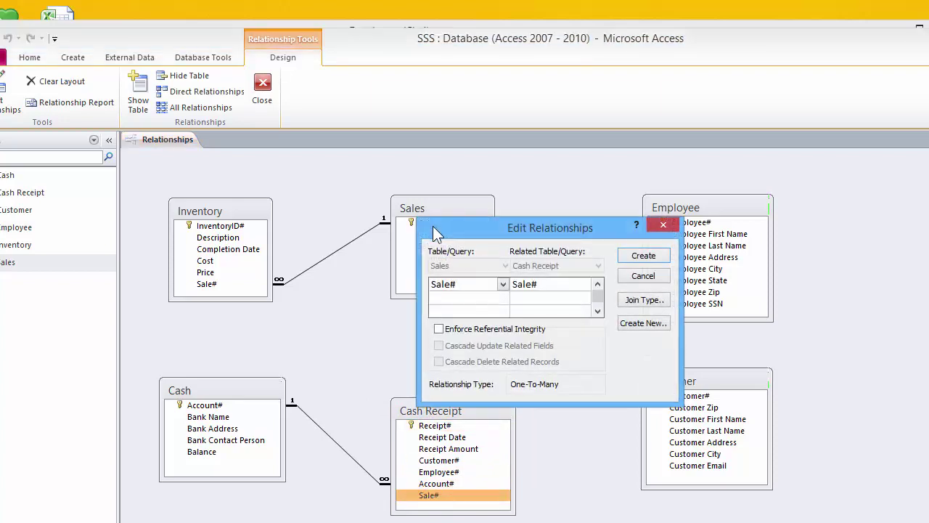
left_click(489, 331)
left_click(643, 255)
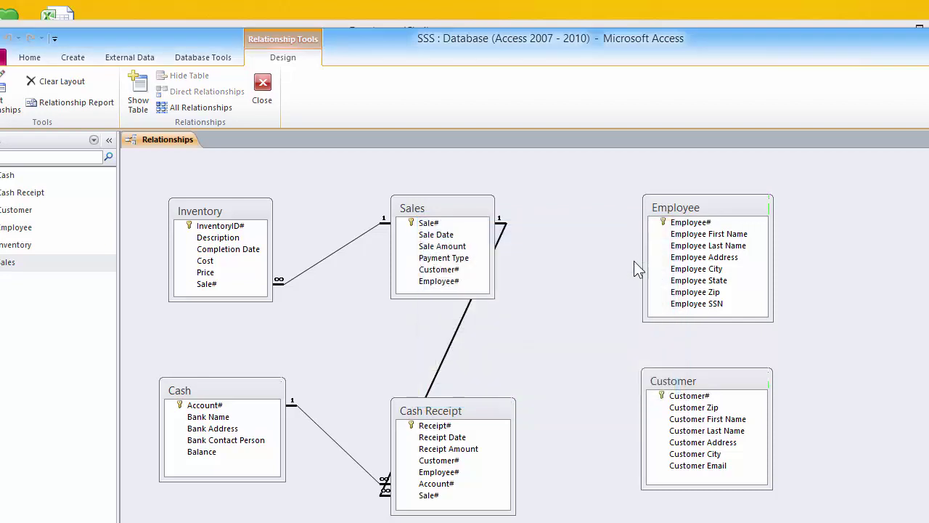
Tidy the layout by shifting Cash Receipt, Customer, Sales and Employee boxes
left_click_drag(470, 411, 584, 418)
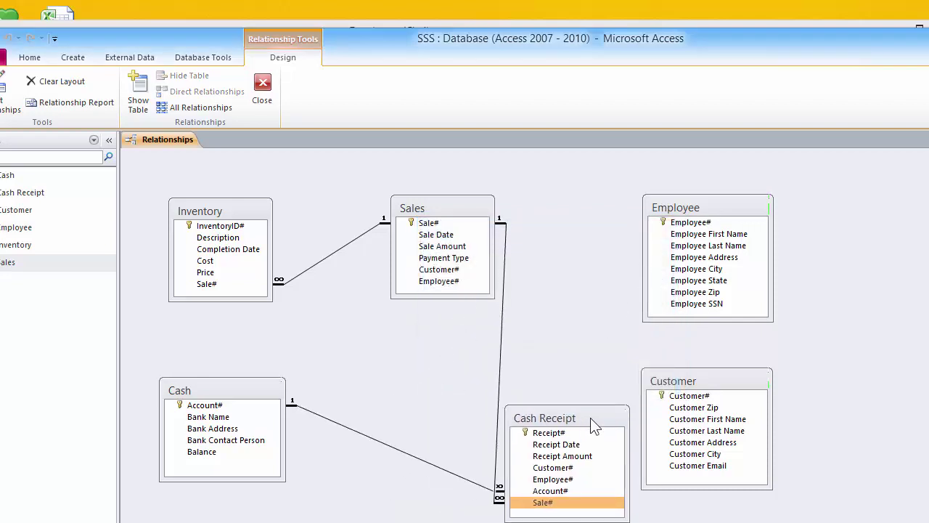
left_click_drag(707, 385, 811, 397)
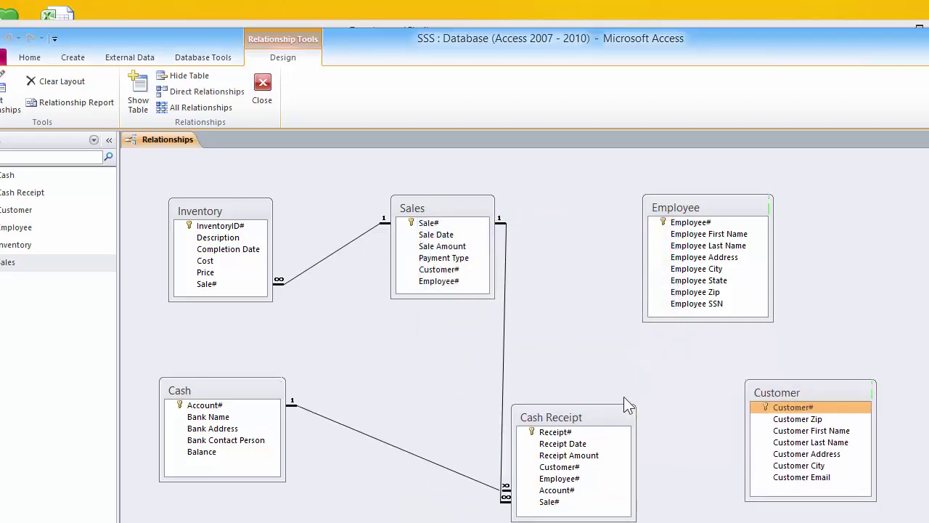
left_click_drag(442, 205, 414, 207)
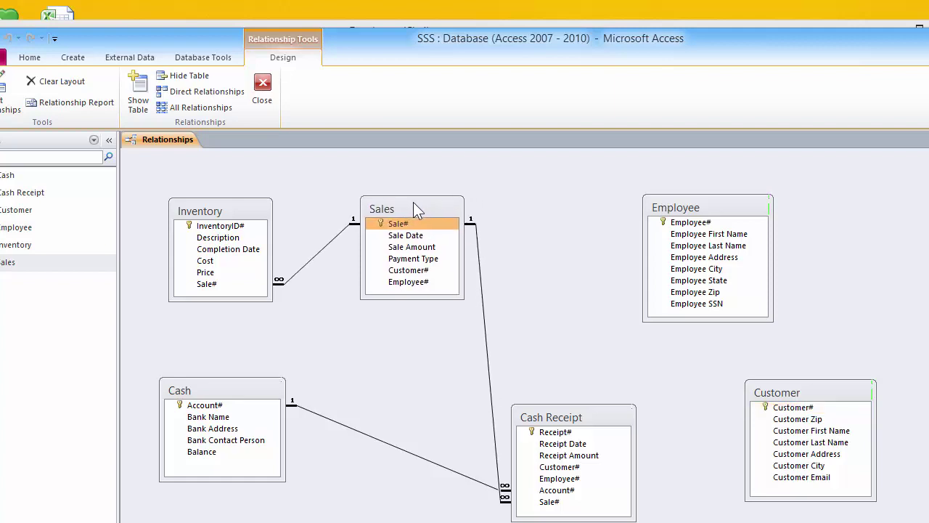
left_click_drag(556, 413, 553, 353)
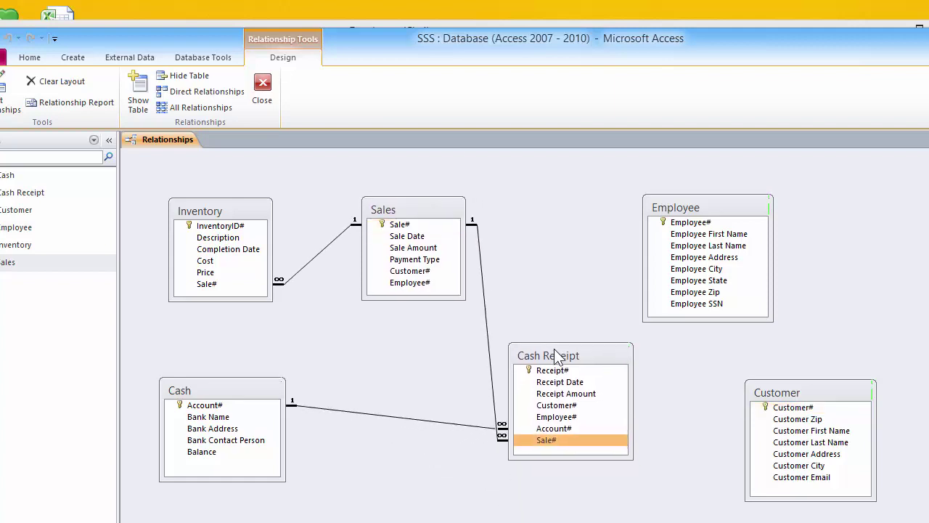
left_click_drag(694, 209, 802, 204)
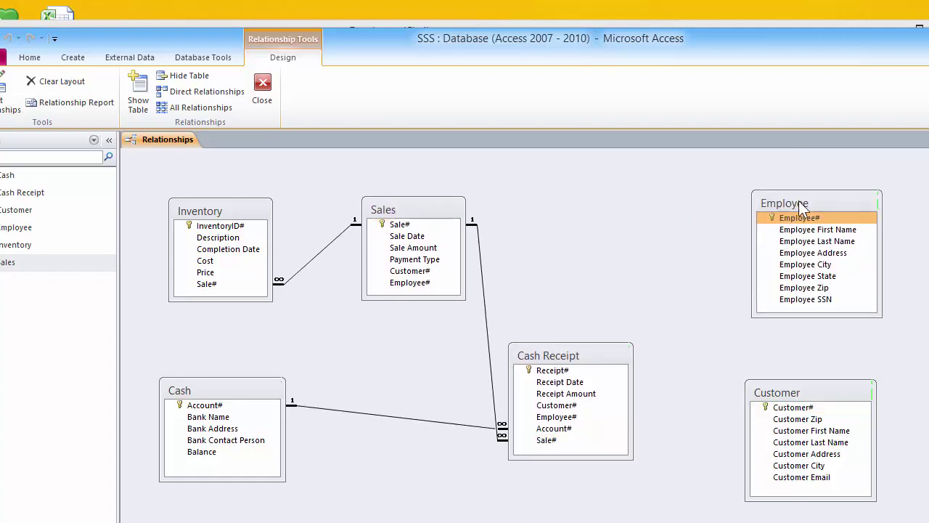
Join Sales' Employee# to Employee's Employee# key with referential integrity checked
left_click_drag(435, 282, 794, 225)
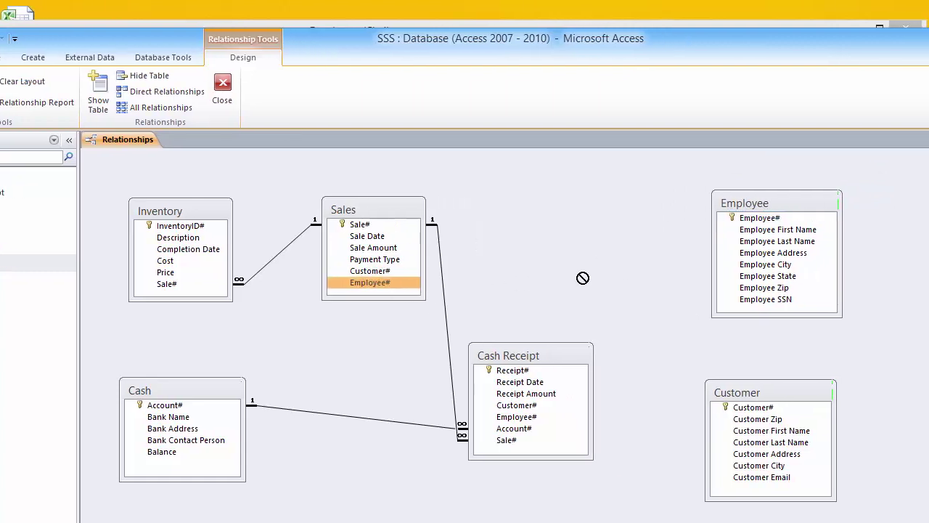
left_click_drag(680, 225, 681, 227)
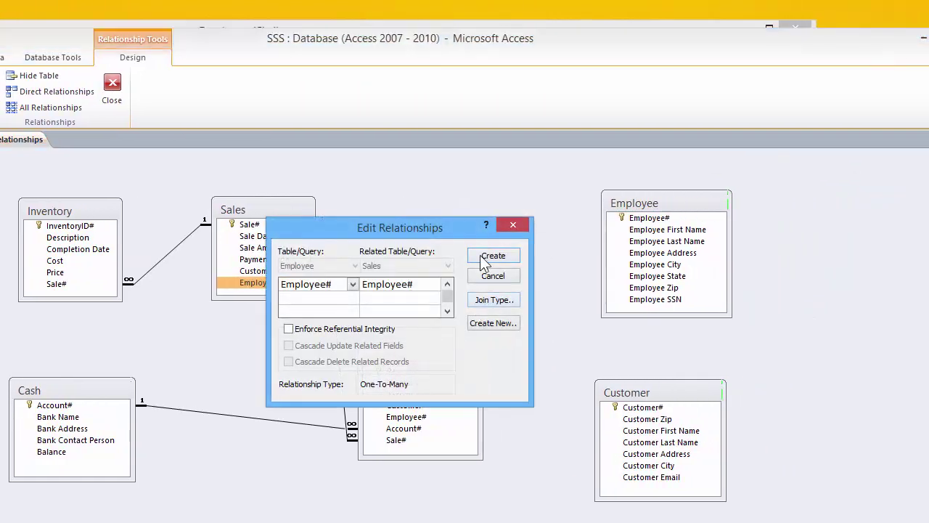
left_click(398, 330)
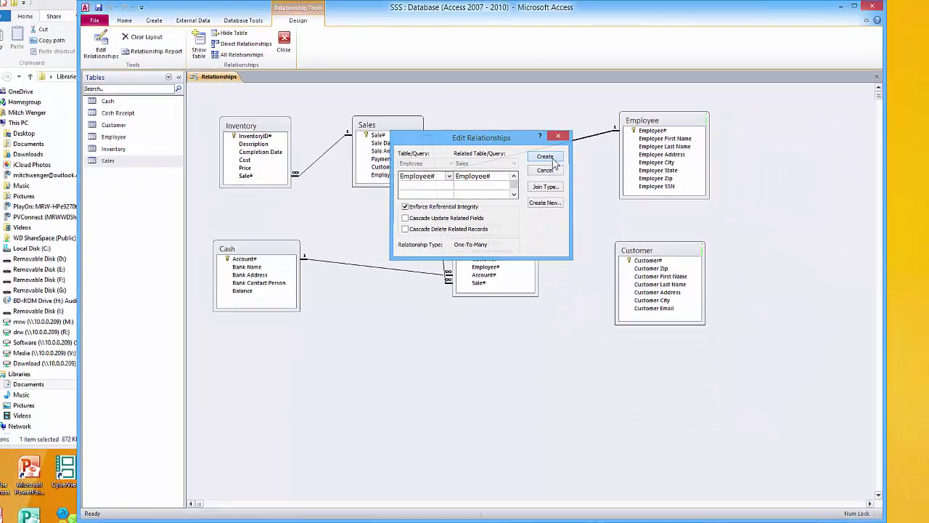
Create the Sales–Employee link, then join Sales' Customer# to Customer with referential integrity
left_click(493, 256)
left_click_drag(625, 249, 633, 220)
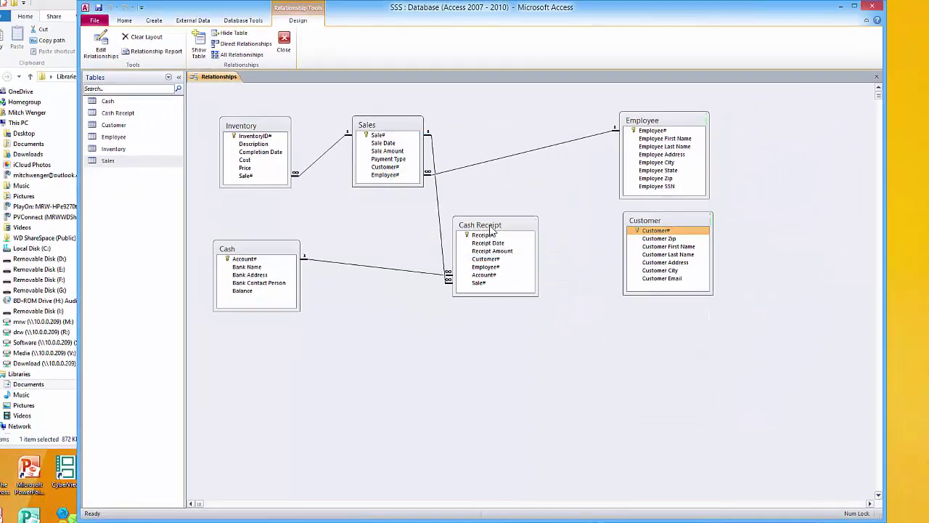
left_click_drag(492, 227, 497, 266)
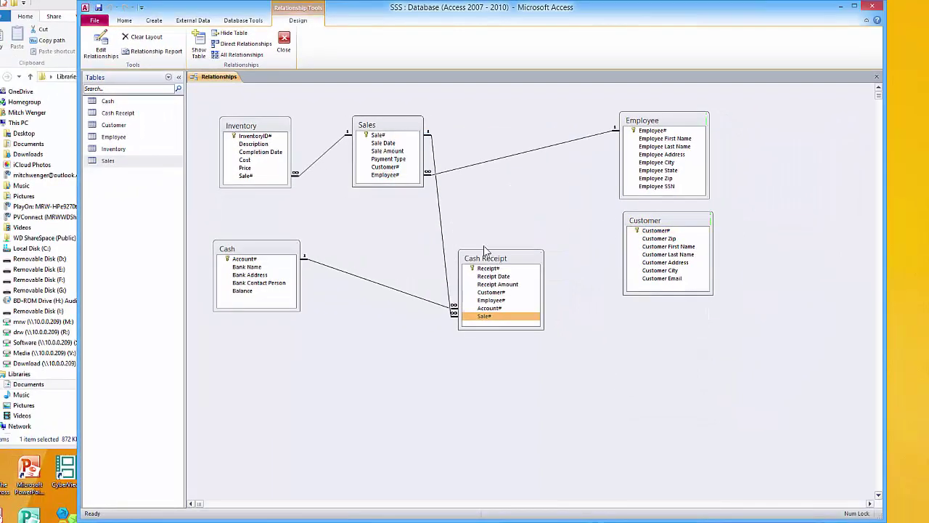
left_click(399, 167)
left_click_drag(398, 167, 653, 236)
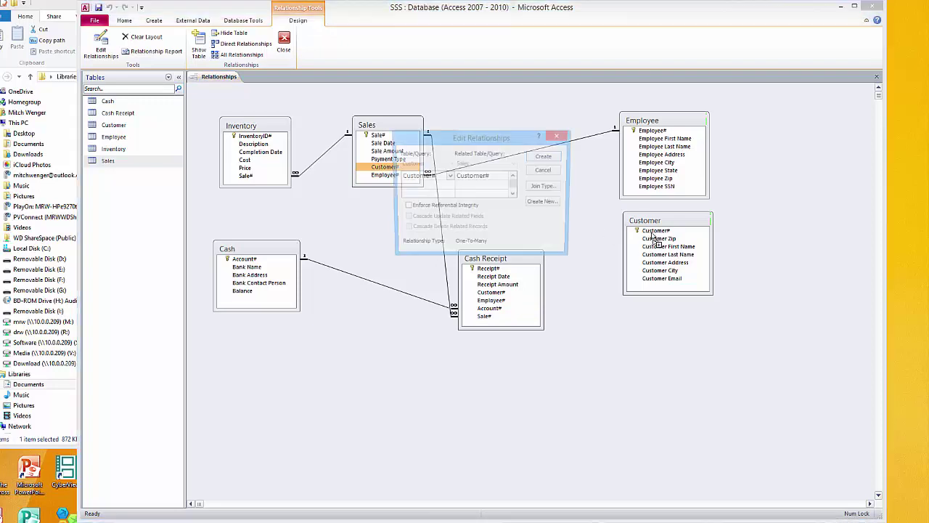
left_click(438, 207)
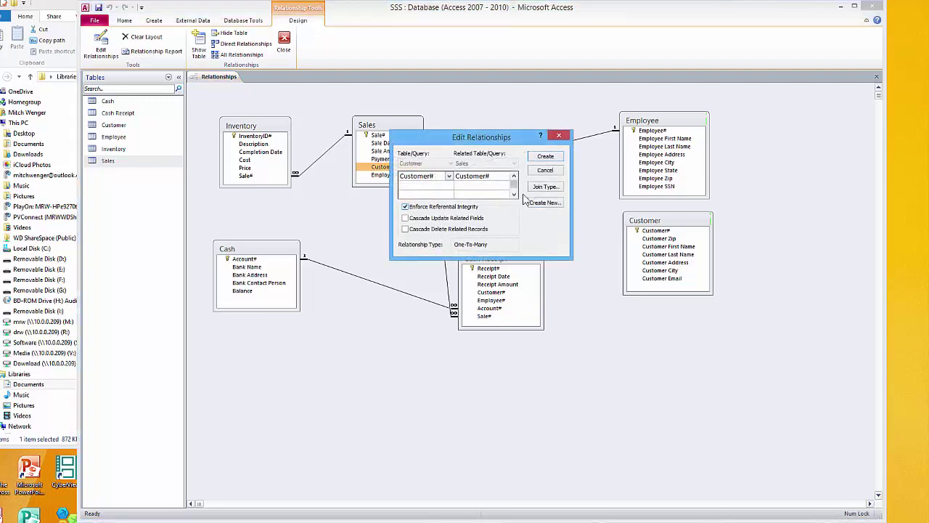
left_click(545, 157)
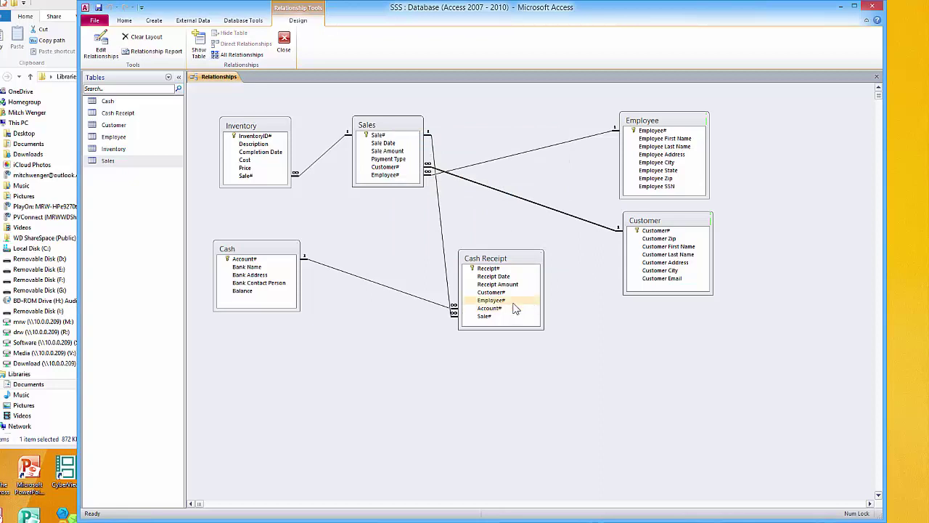
Create links from Employee's Employee# and Customer's Customer# to Cash Receipt
left_click_drag(640, 131, 496, 301)
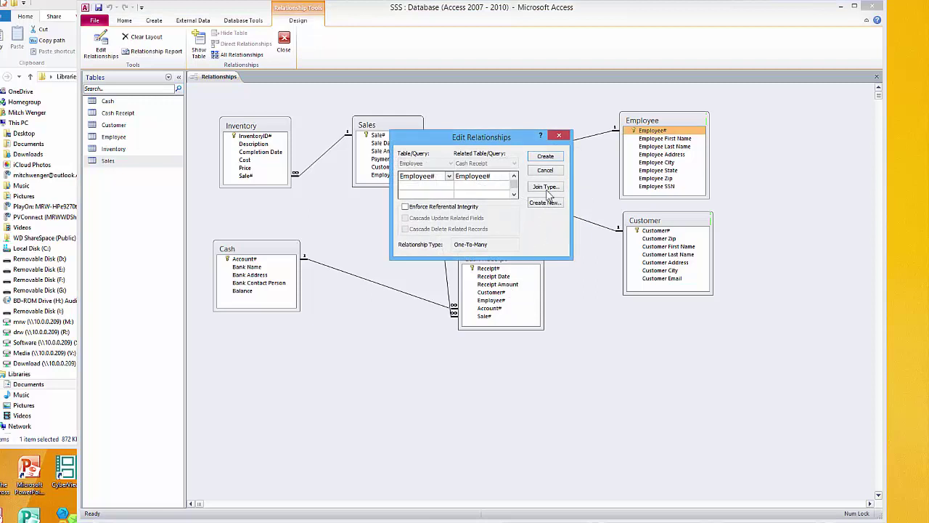
left_click(546, 159)
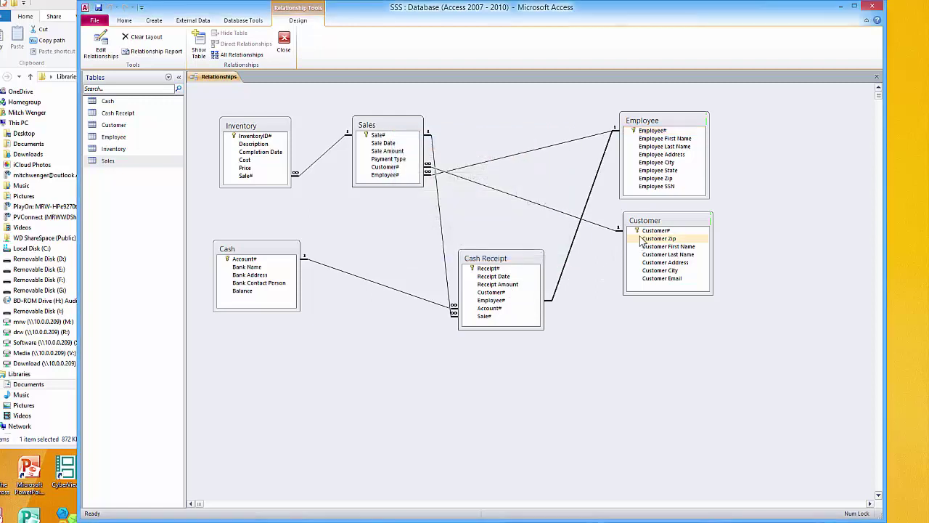
left_click_drag(644, 230, 505, 292)
left_click(549, 157)
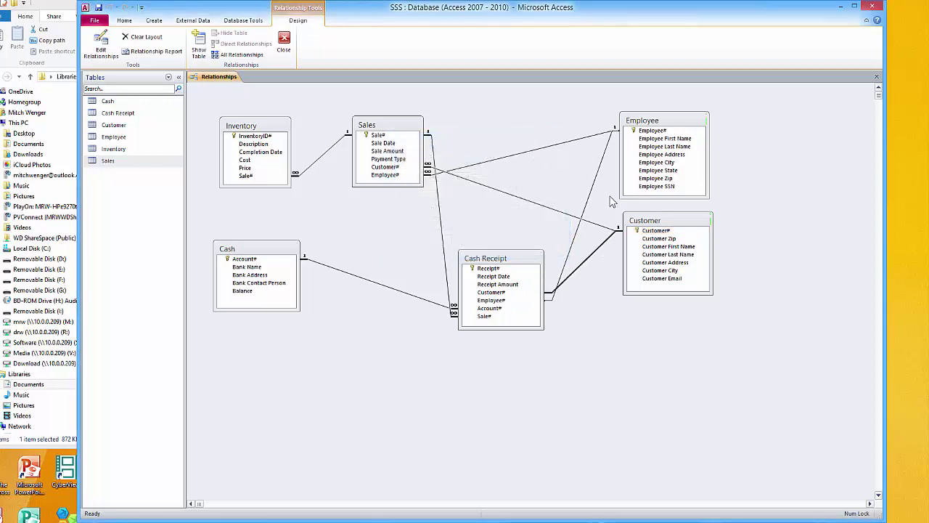
left_click_drag(642, 222, 648, 240)
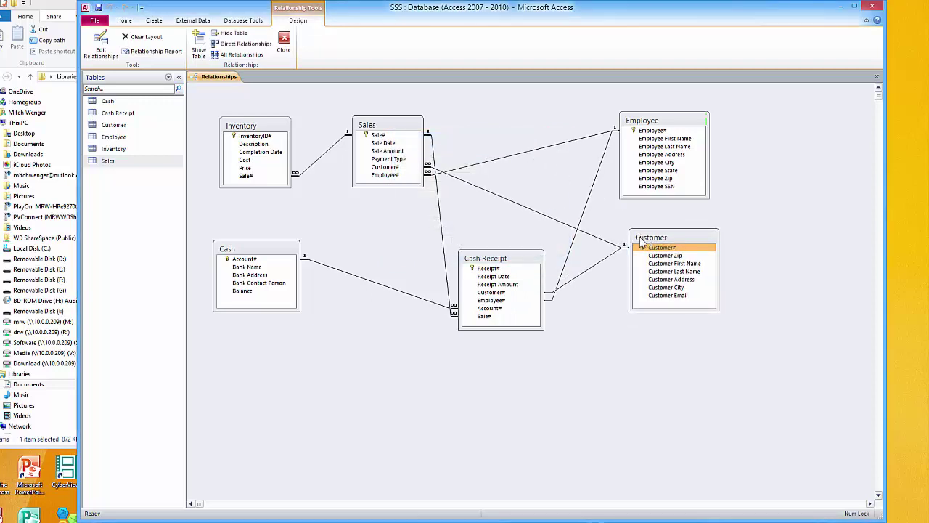
Enforce referential integrity on the Customer–Cash Receipt, Employee–Cash Receipt and Sales–Customer links
double_click(601, 259)
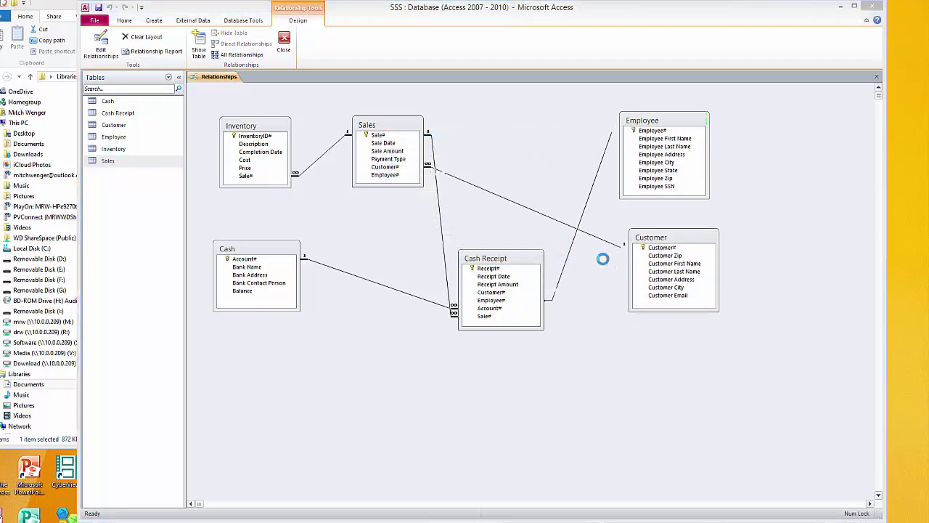
left_click(433, 207)
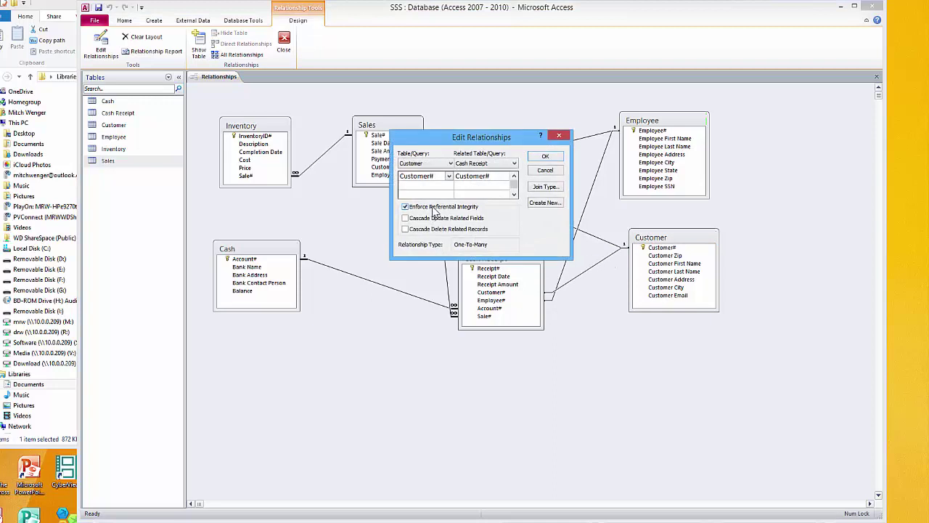
left_click(544, 158)
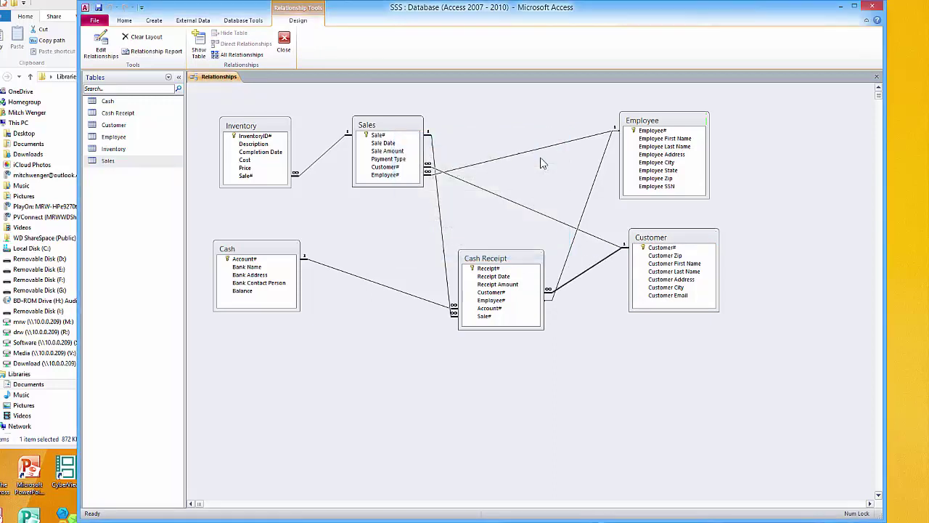
double_click(593, 187)
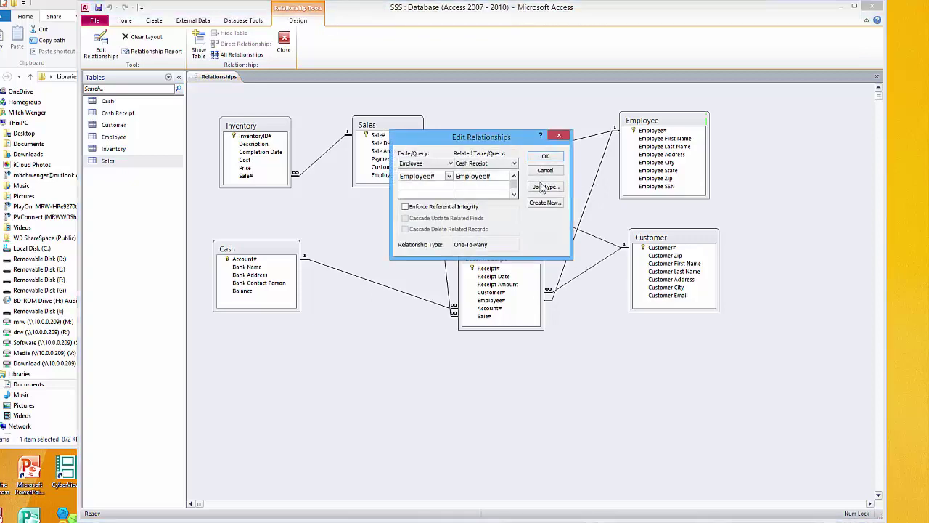
left_click(444, 206)
left_click(539, 157)
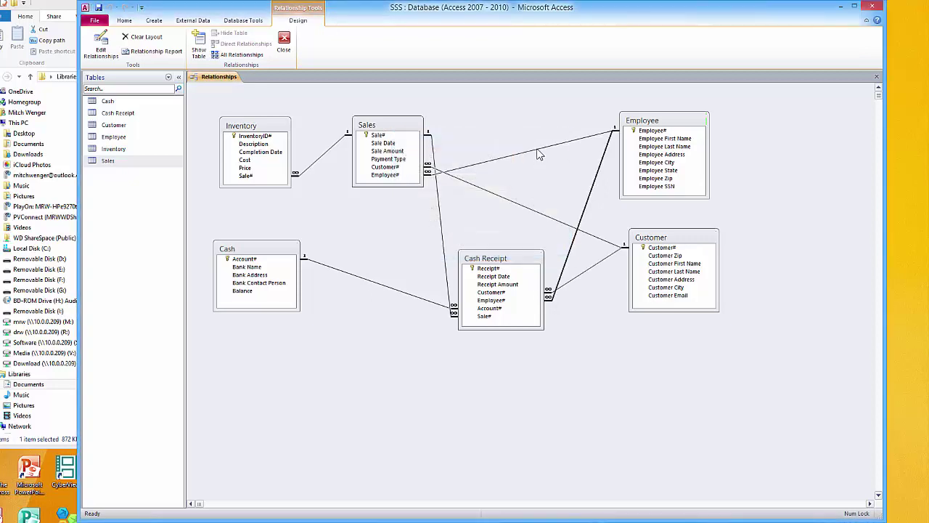
double_click(539, 155)
left_click(540, 155)
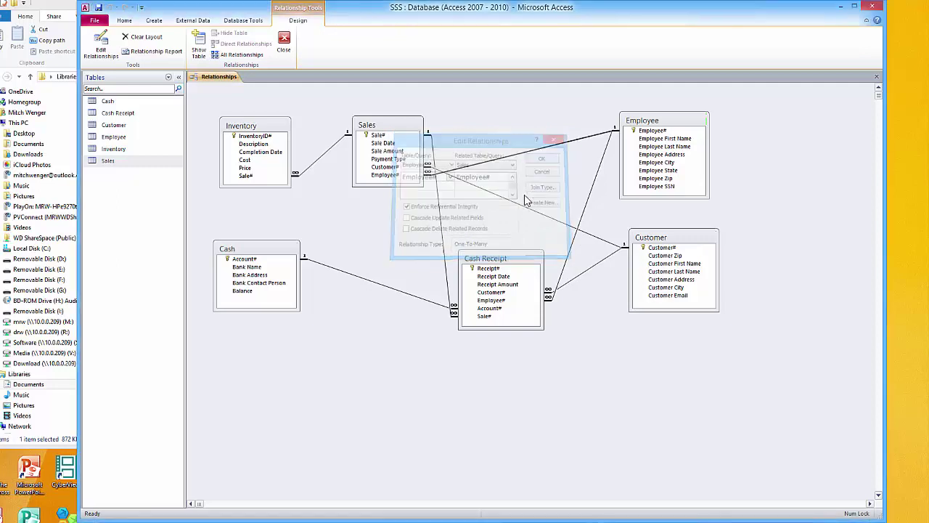
double_click(525, 209)
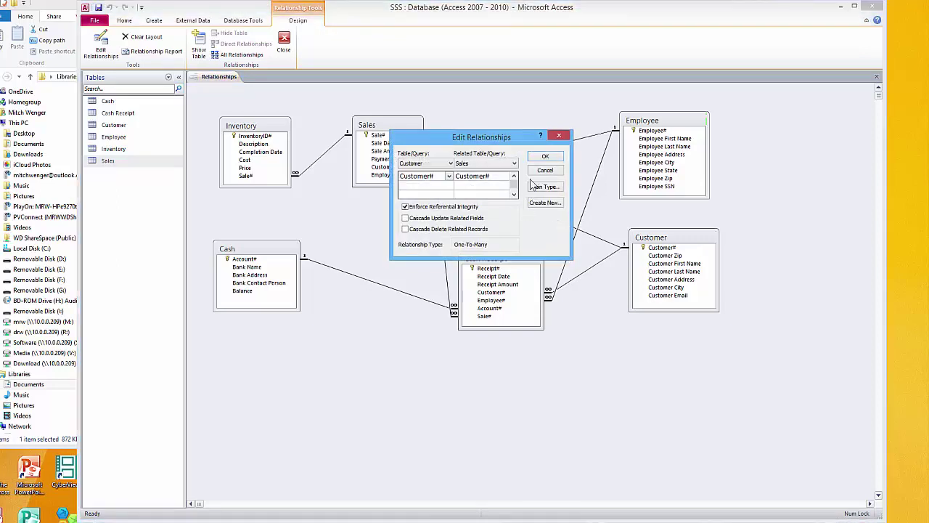
left_click(543, 157)
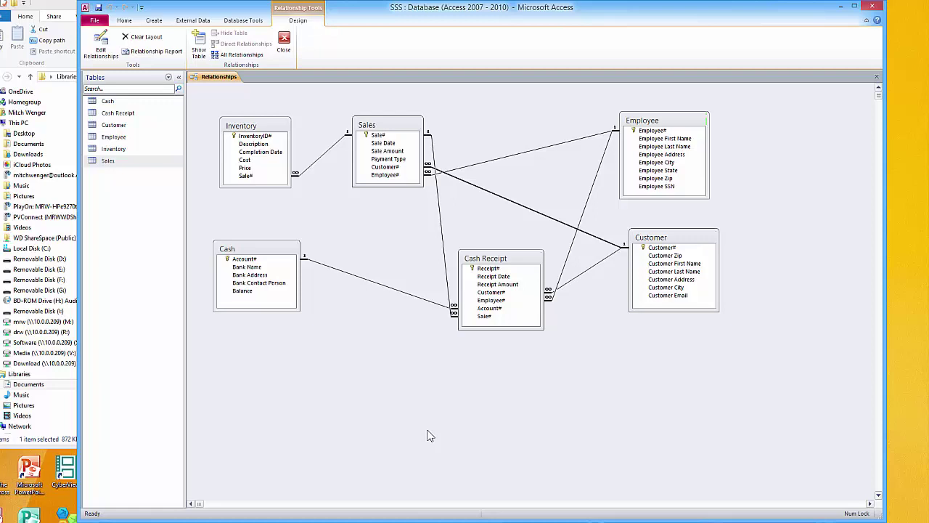
Close the Relationships window, saving the layout changes
left_click(283, 43)
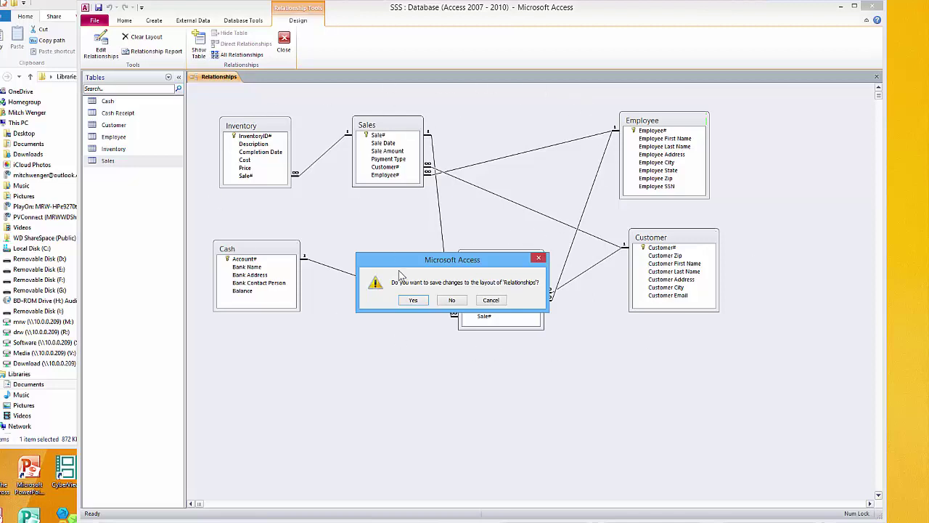
left_click(413, 300)
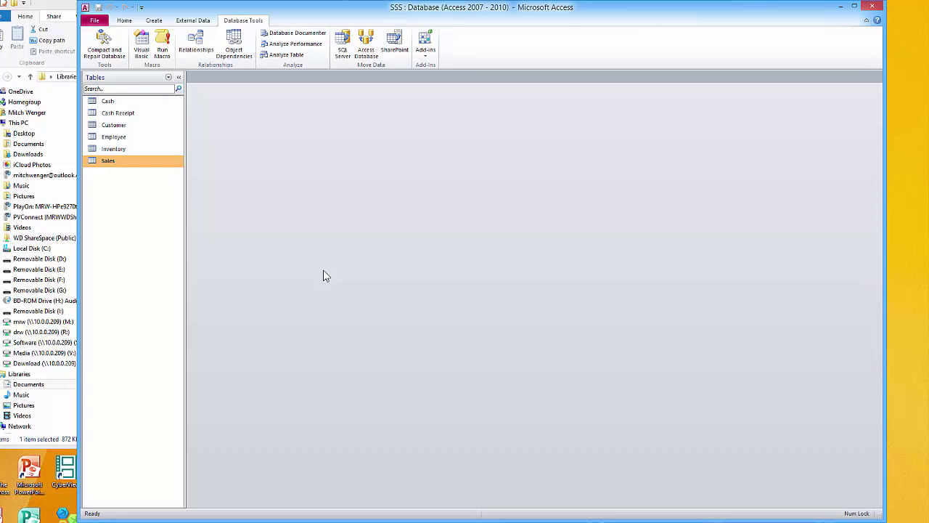
left_click(168, 77)
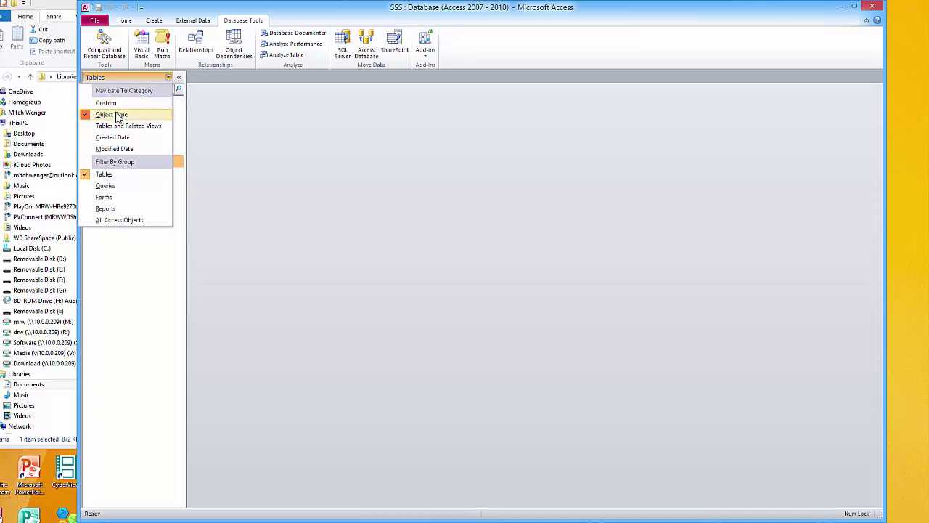
Show All Access Objects in the navigation pane and select the Customer table
left_click(122, 219)
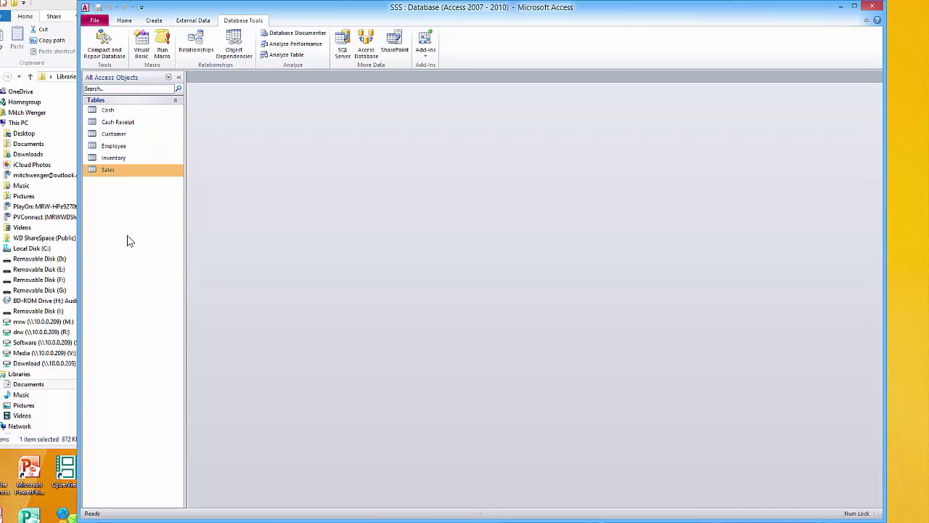
left_click(109, 135)
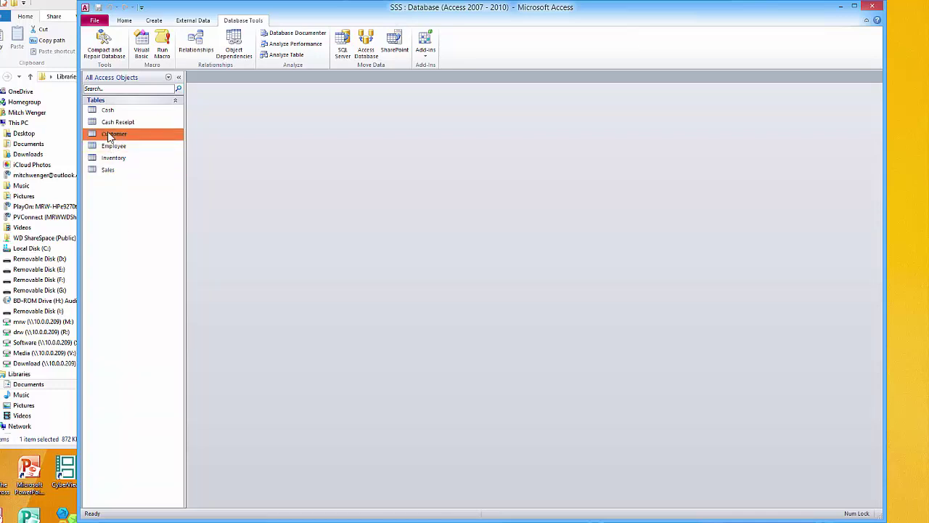
left_click(153, 21)
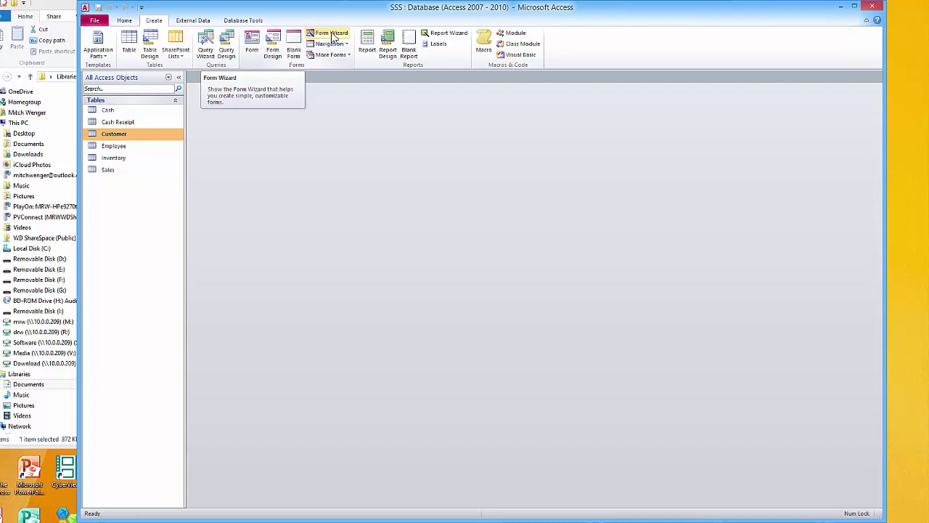
Start the Form Wizard, add all seven Customer fields, and advance to the layout step
left_click(332, 34)
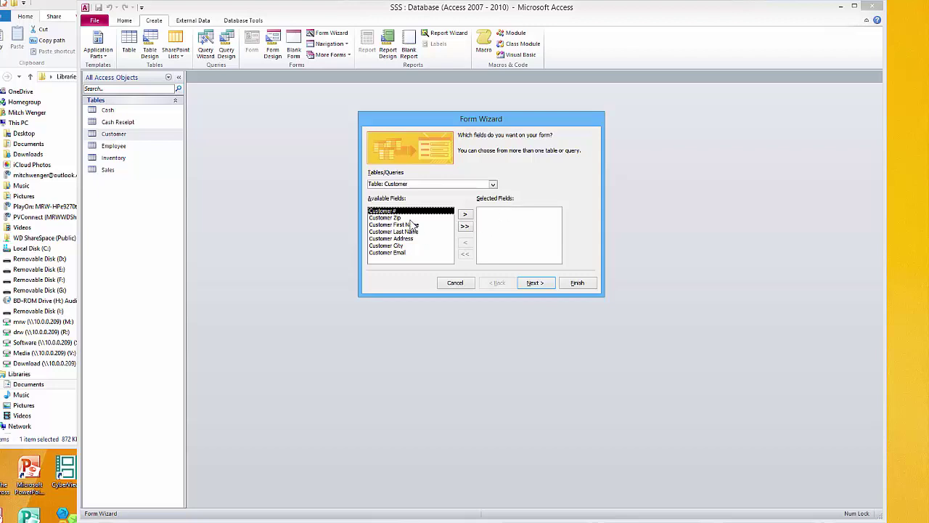
left_click(465, 225)
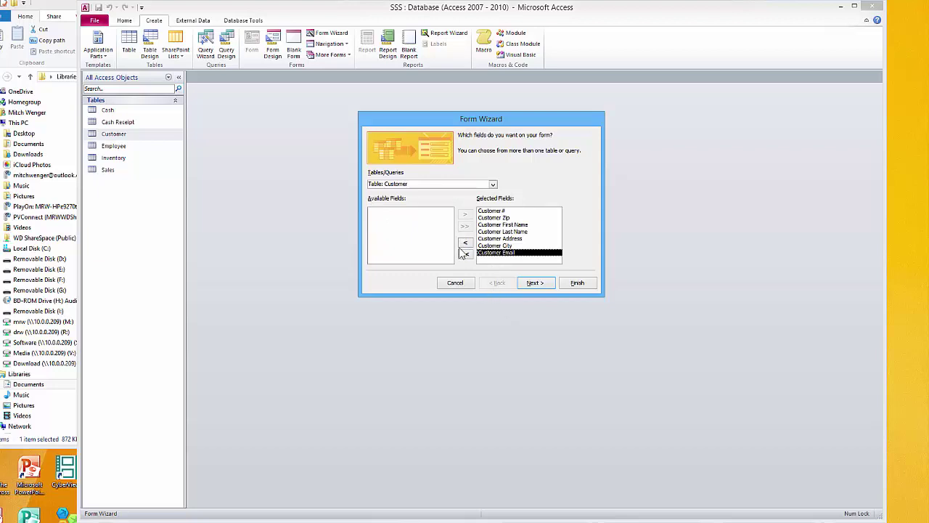
left_click(465, 253)
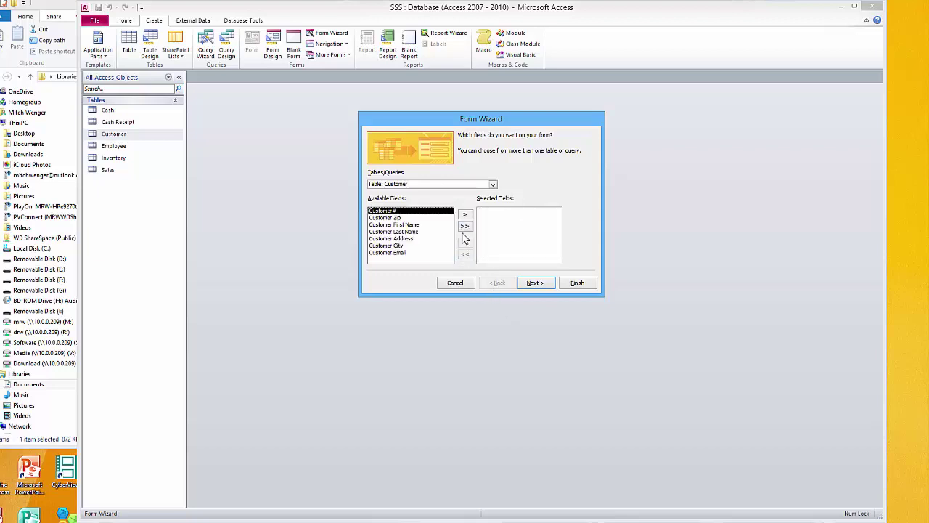
left_click(465, 226)
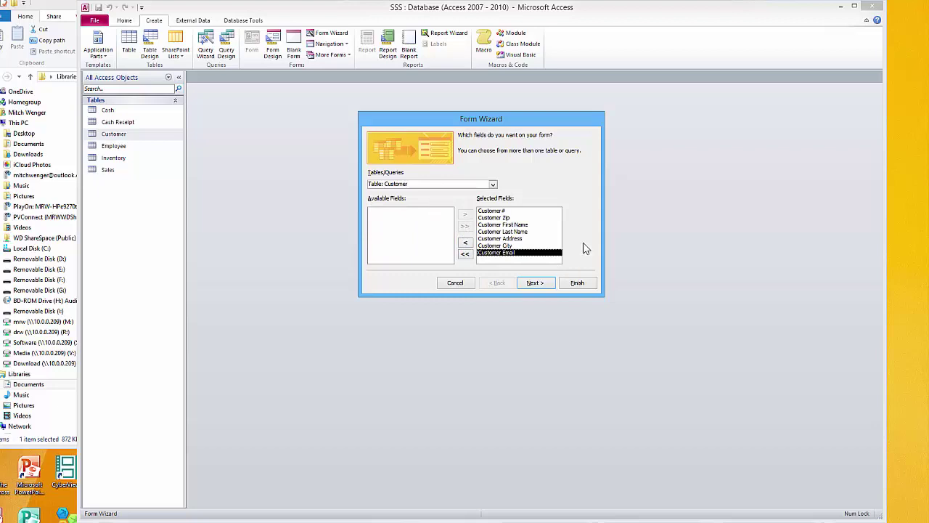
left_click(525, 282)
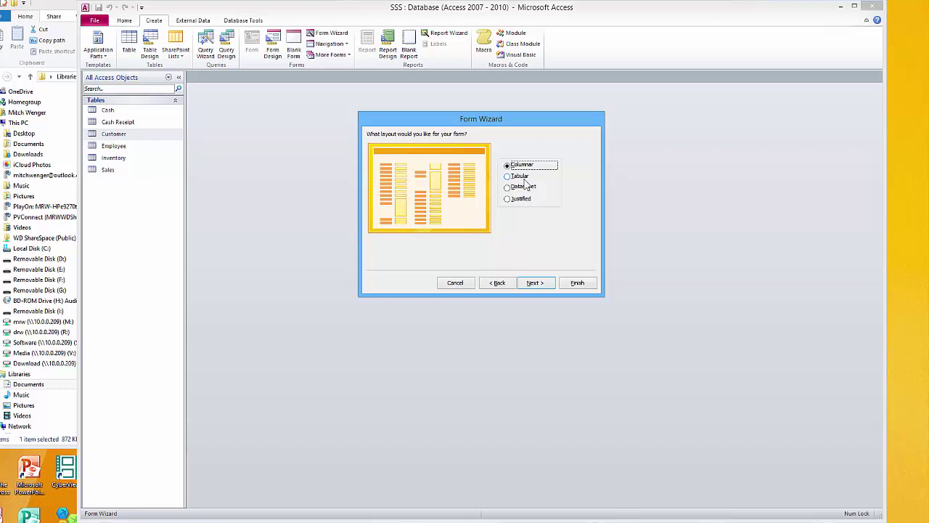
Compare Tabular, Datasheet and Justified layouts, keep Columnar, and advance to the title step
left_click(522, 177)
left_click(523, 188)
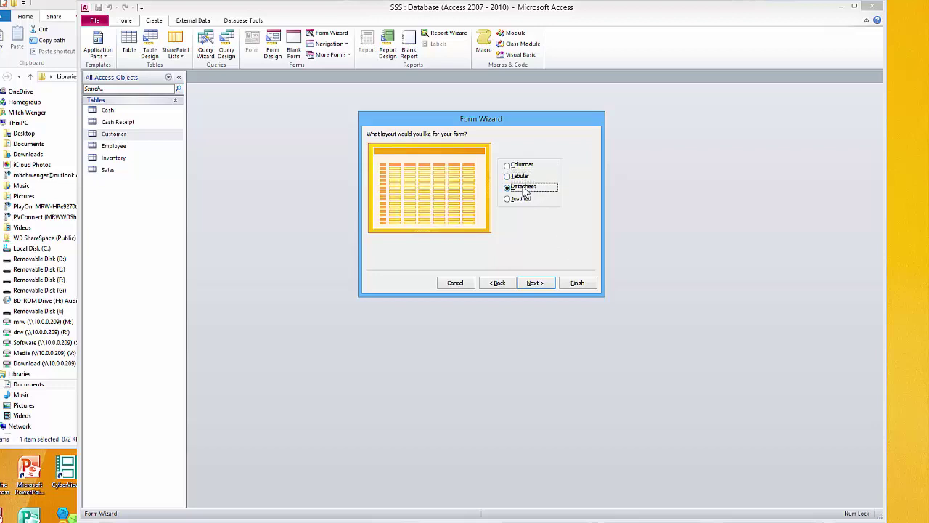
left_click(524, 201)
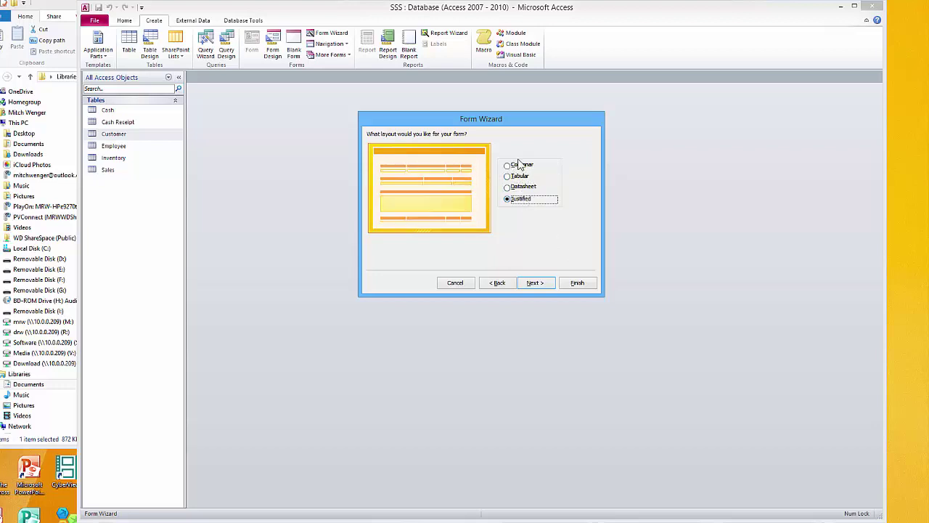
left_click(519, 166)
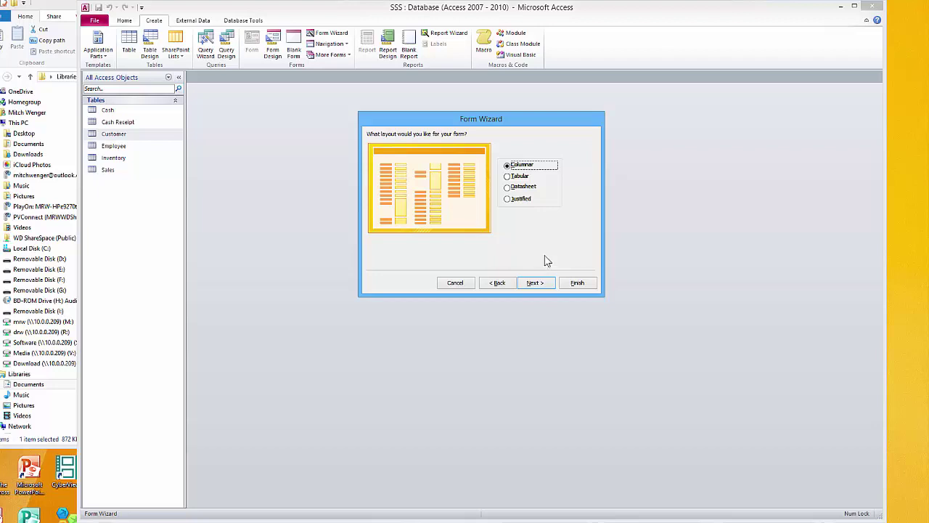
left_click(530, 284)
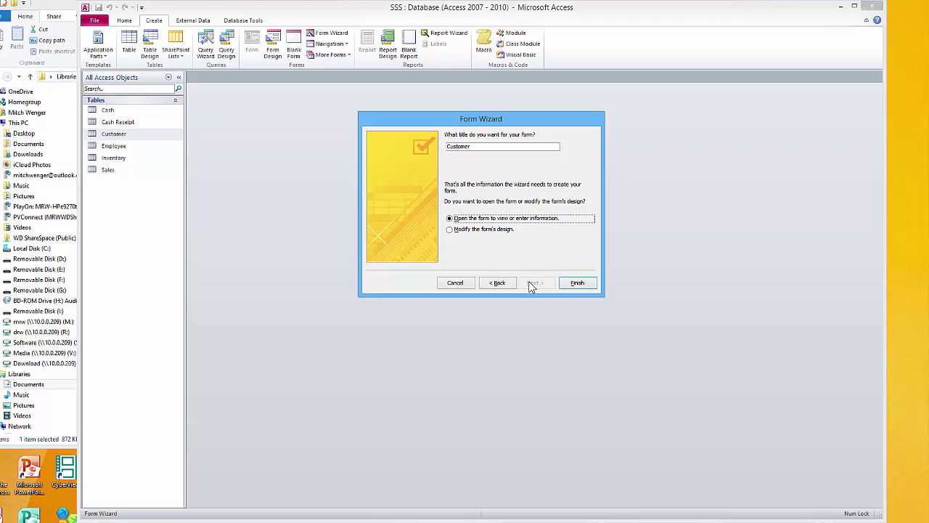
Title the new form 'Customer Form' and finish the wizard, opening it in Design View
left_click(483, 149)
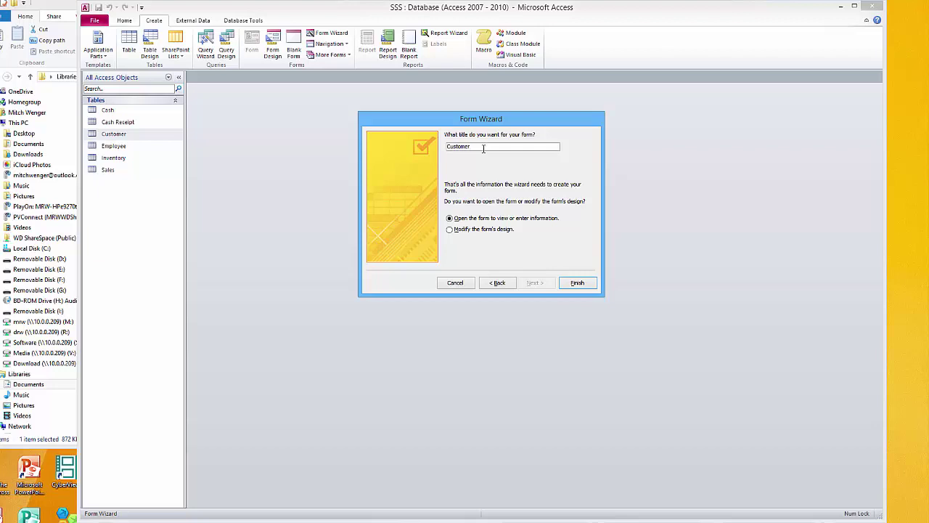
type("Form")
left_click(450, 230)
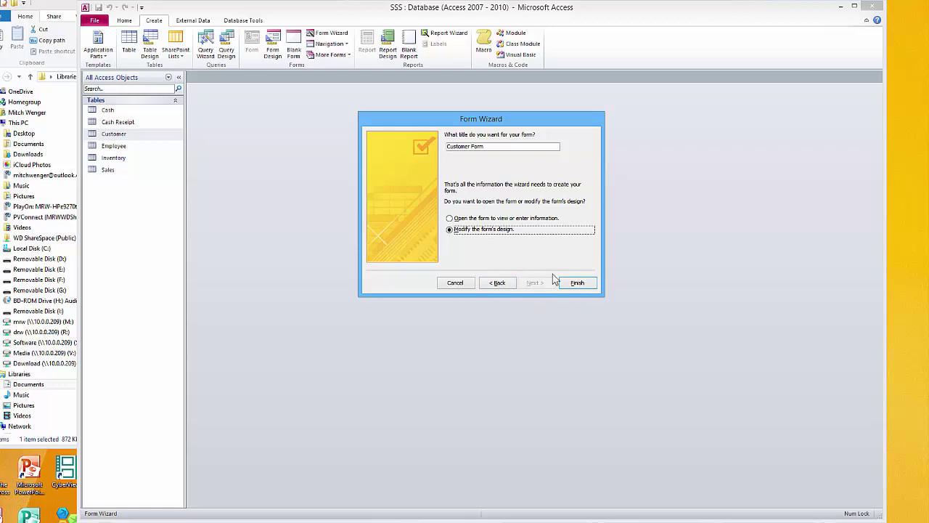
left_click(575, 285)
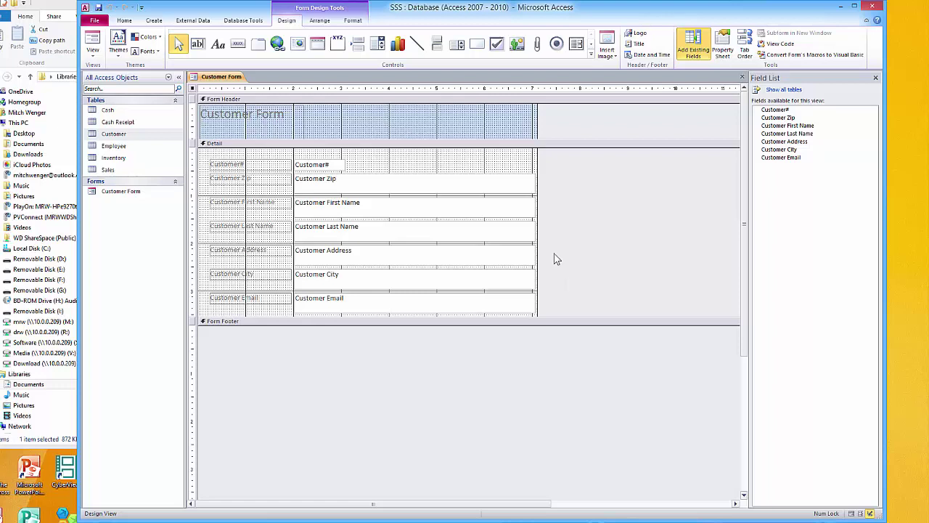
Narrow the Customer Zip, First Name and Last Name text boxes
left_click(429, 179)
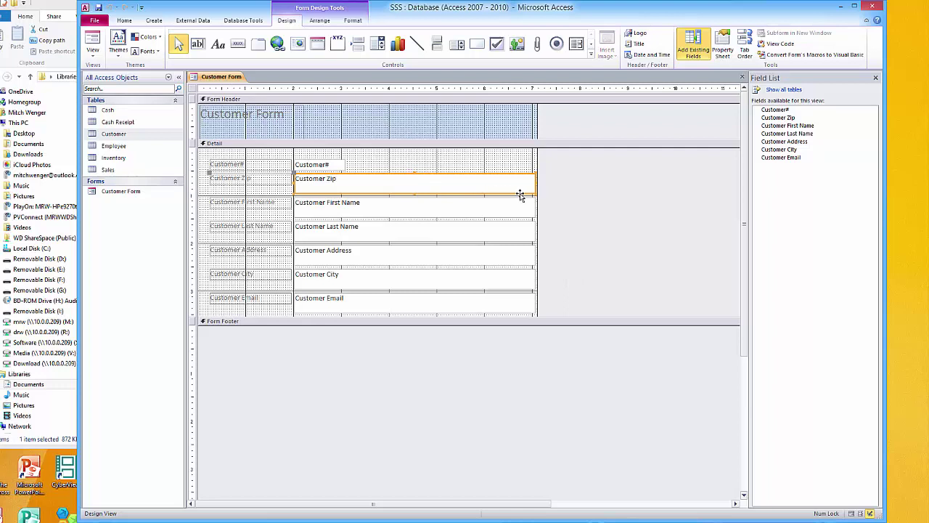
left_click_drag(535, 193, 367, 183)
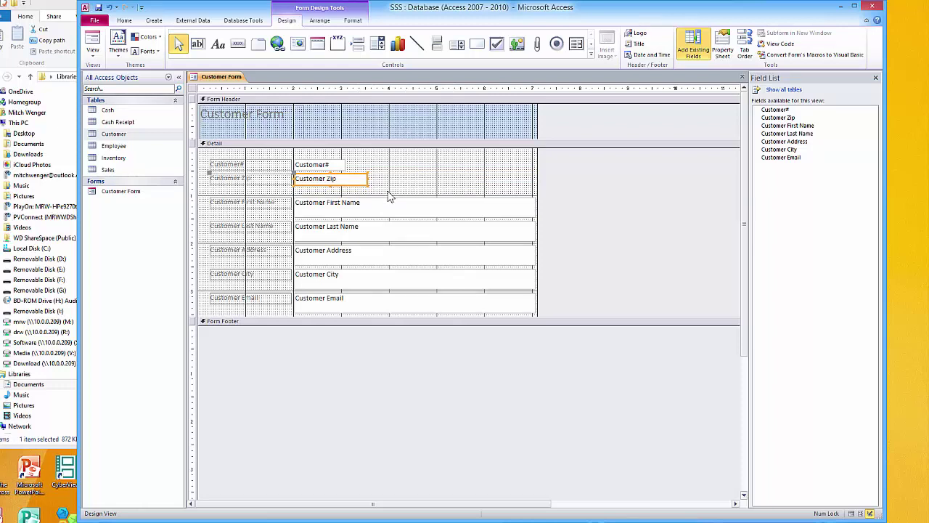
left_click(379, 207)
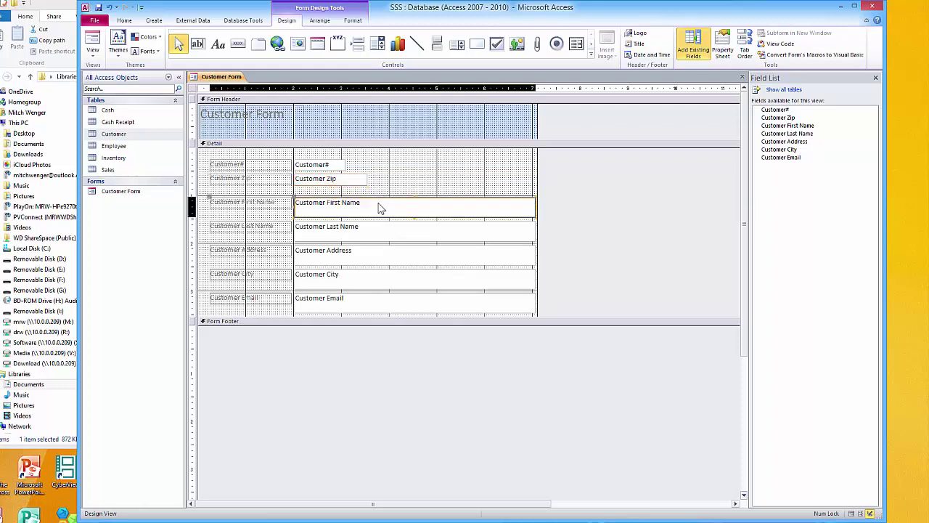
left_click(535, 217)
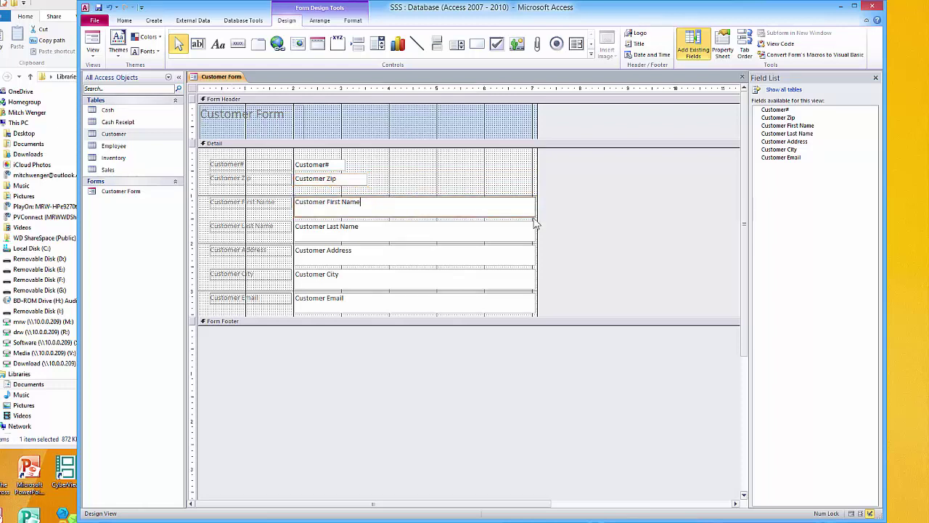
left_click_drag(534, 217, 401, 212)
left_click(431, 237)
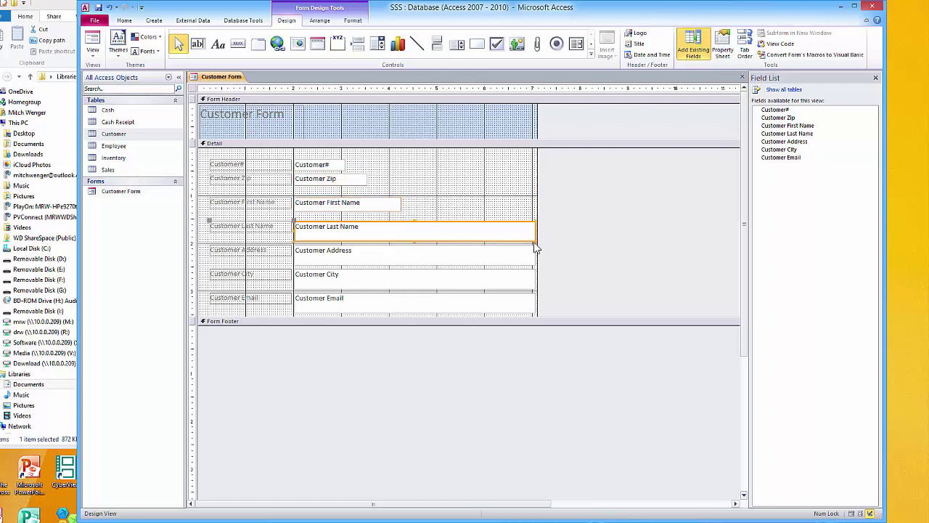
left_click_drag(534, 240, 399, 231)
Narrow the Customer Address, City and Email text boxes
left_click(465, 258)
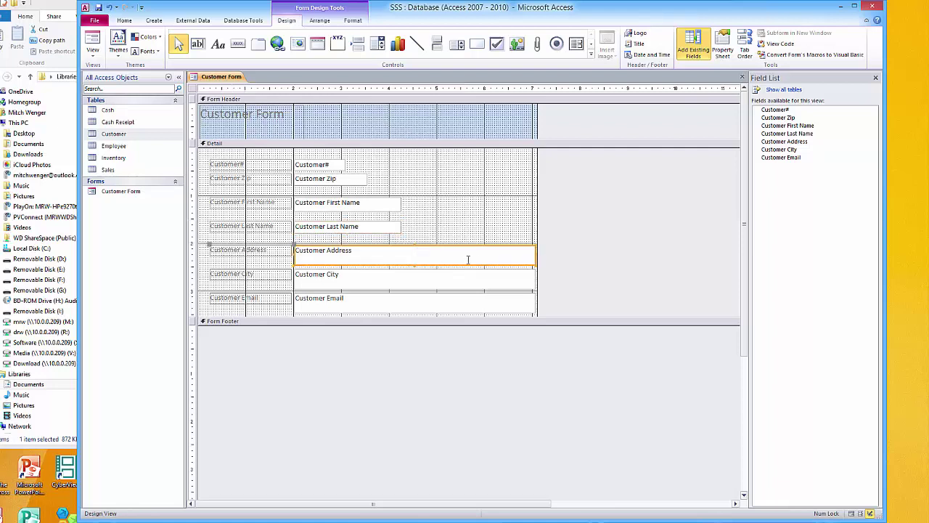
left_click(537, 268)
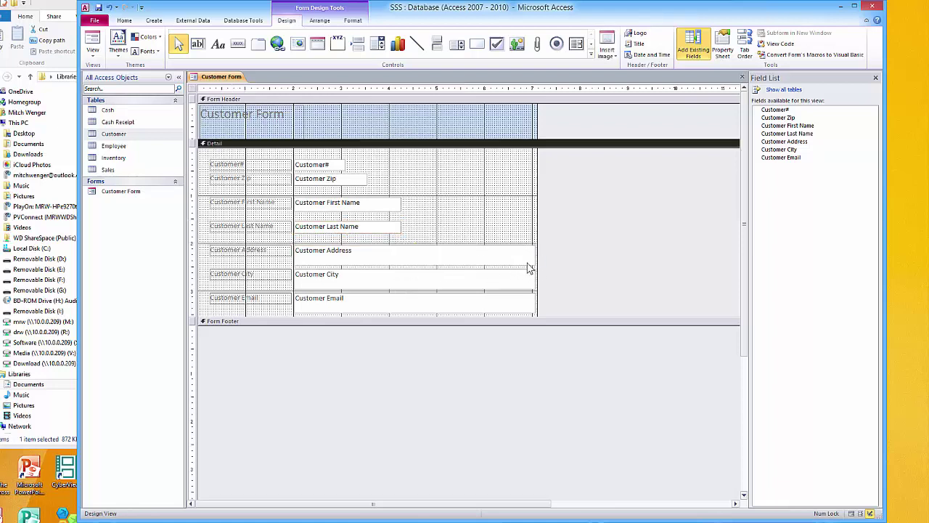
left_click(528, 262)
left_click_drag(533, 266, 487, 265)
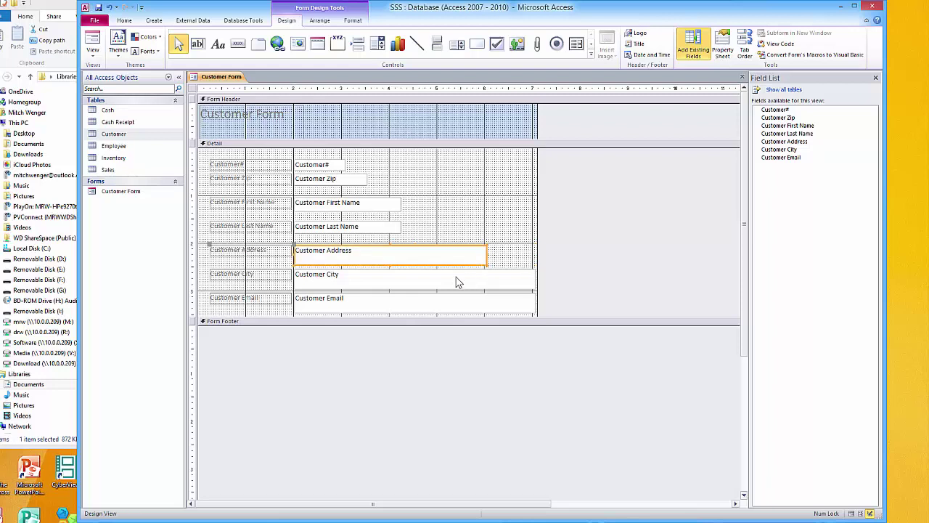
left_click(392, 283)
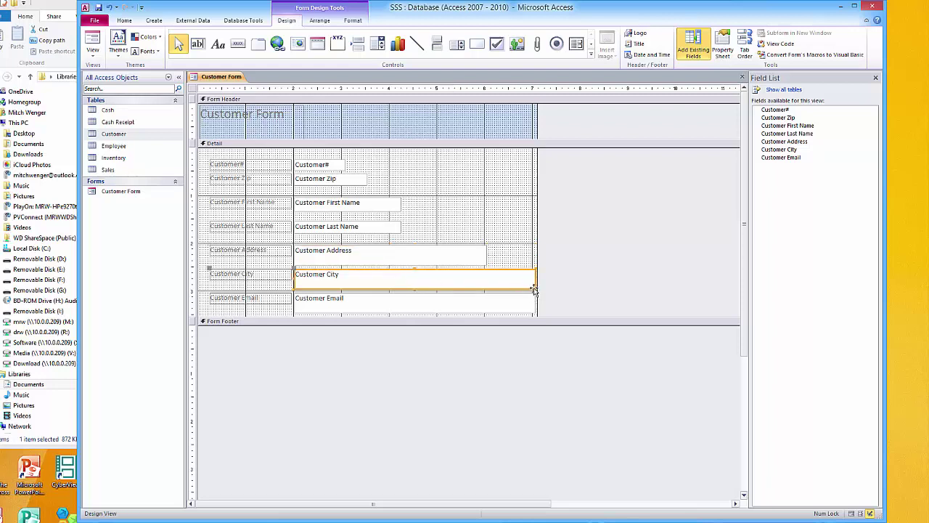
left_click_drag(533, 288, 431, 283)
left_click(417, 305)
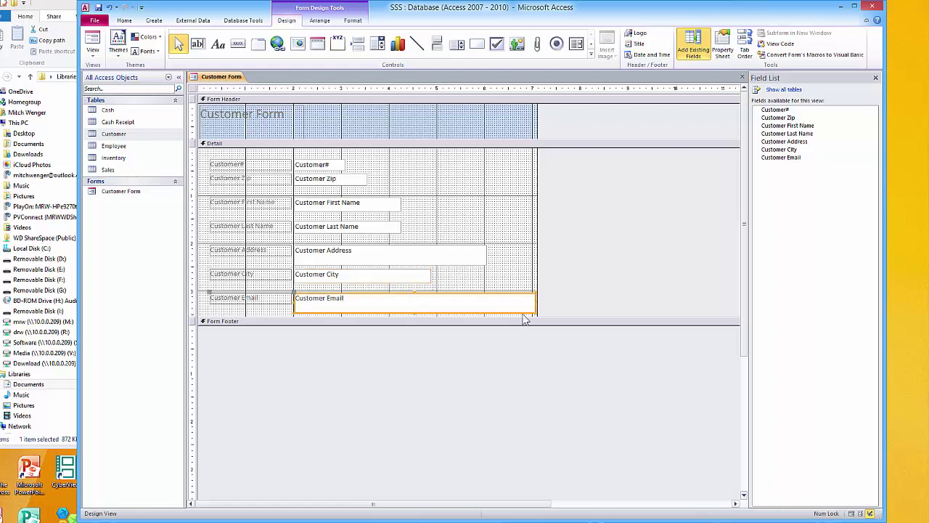
left_click_drag(533, 311, 495, 305)
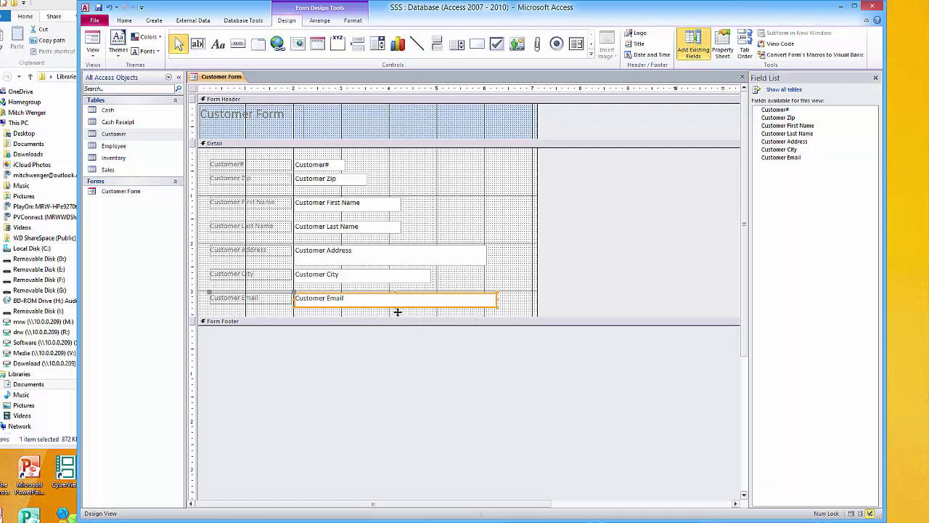
Change the header title to 'Customer Input Form' and widen its label to one line
left_click(286, 117)
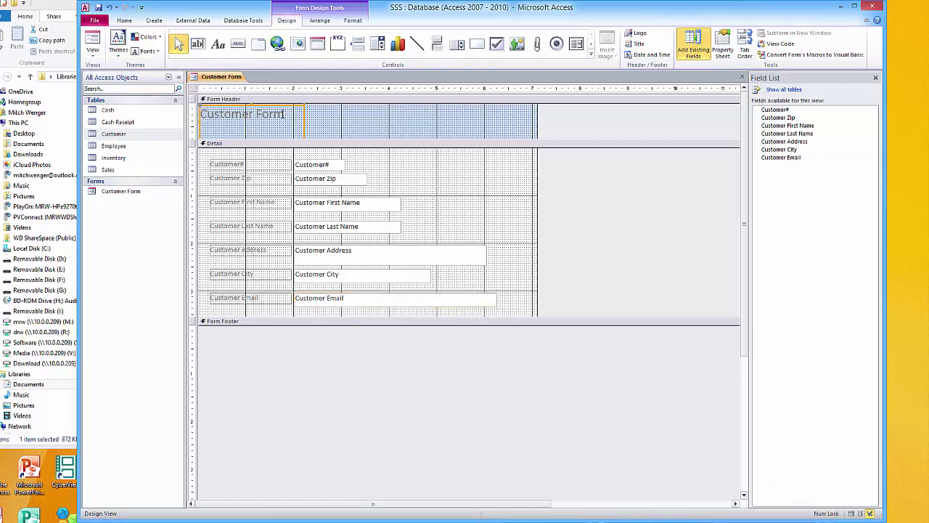
key("Left")
key("Left")
key("Left")
key("Left")
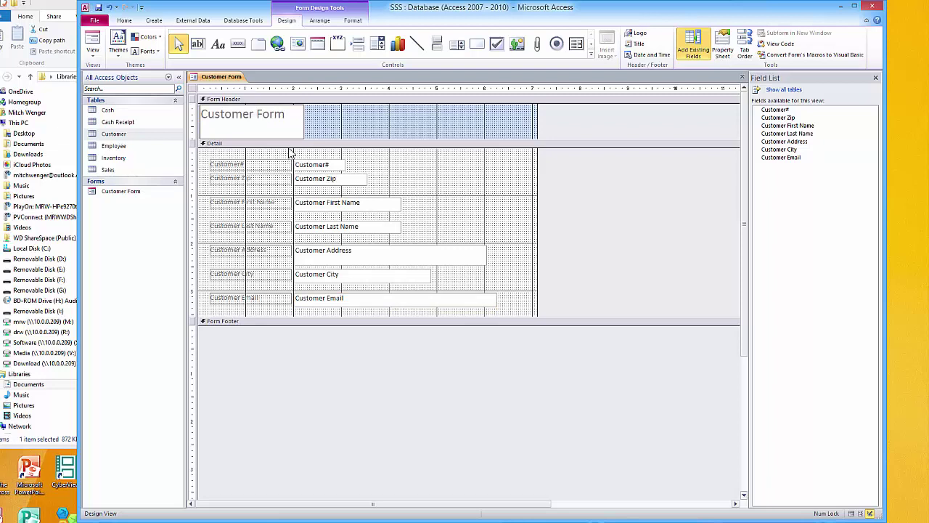
type("Input")
left_click(304, 118)
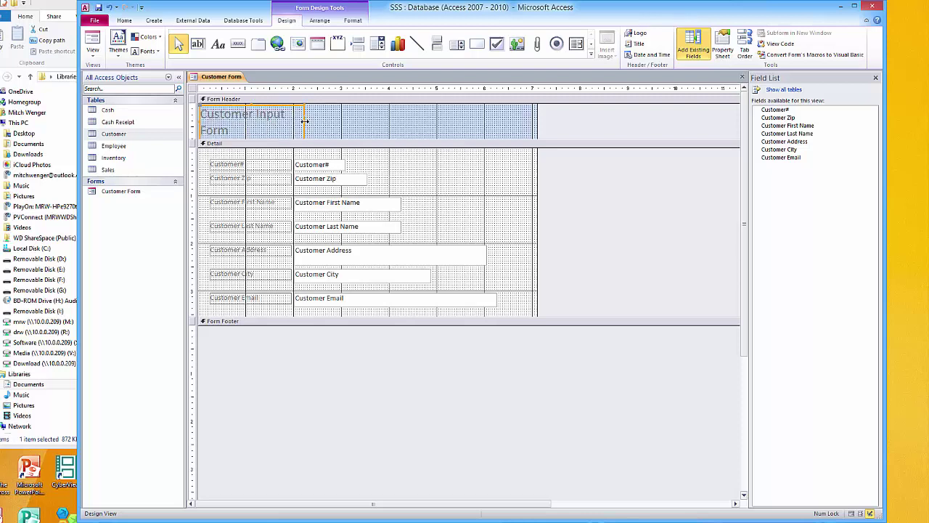
left_click_drag(304, 121, 338, 122)
left_click(355, 128)
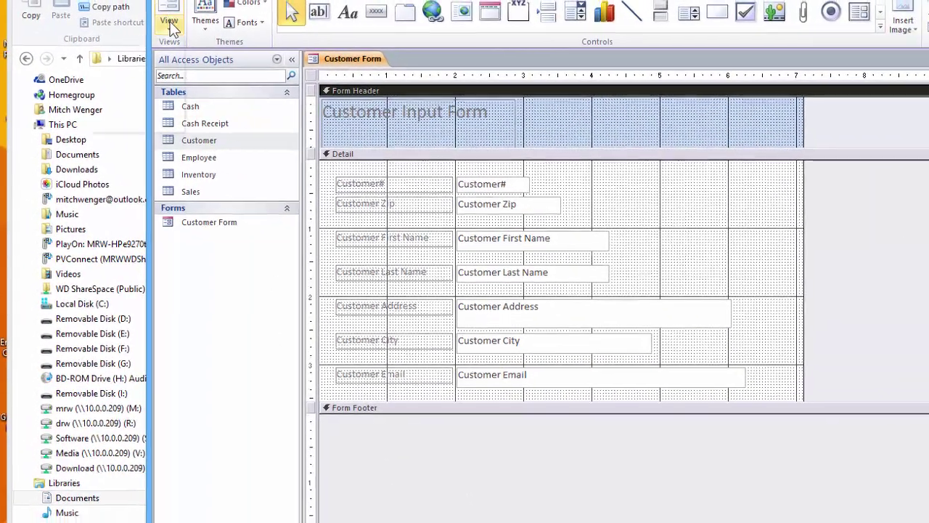
left_click(174, 27)
In Form View, enter the test customer's ID, zip code, first name and last name
left_click(149, 53)
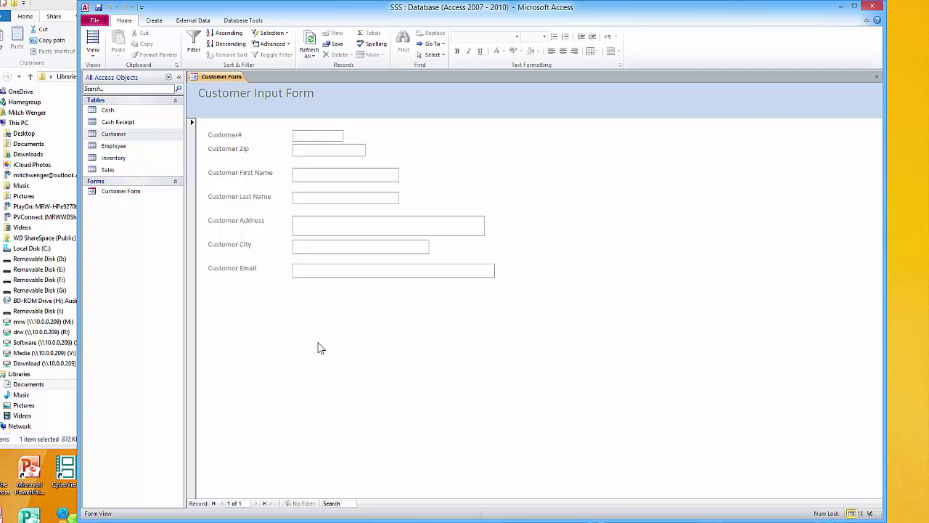
type("234567")
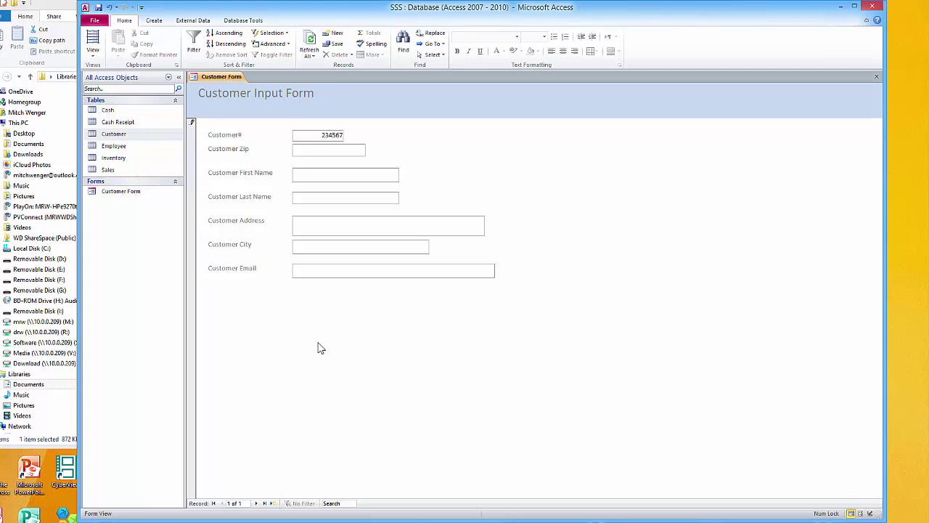
key("Tab")
type("36")
type("655-")
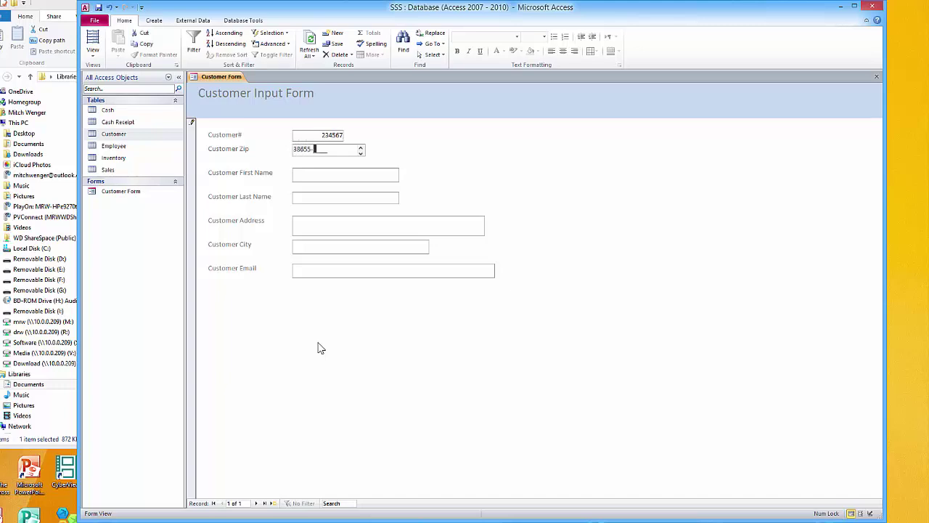
type("1234")
key("Tab")
type("Joe")
key("Tab")
type("Smith")
Fill in the customer's street address, city and e-mail, then save the record
key("Tab")
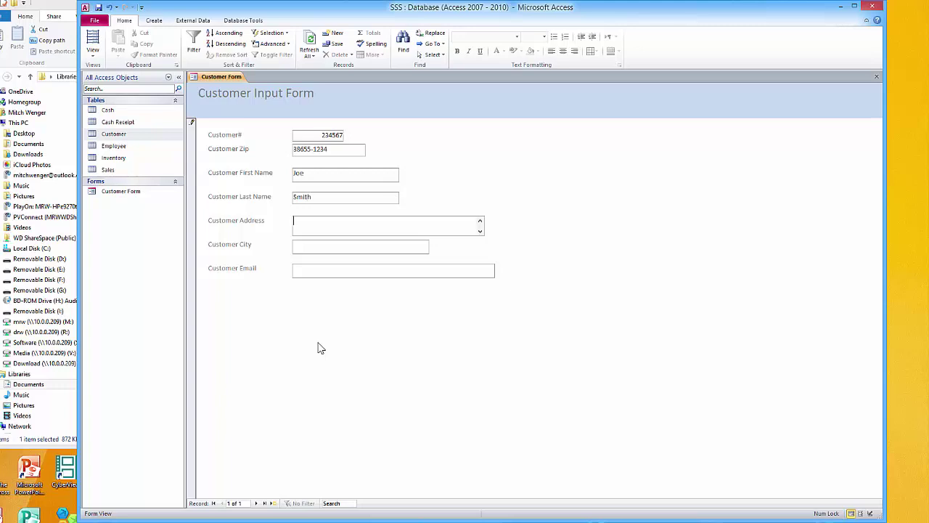
type("123 Main St.")
key("Tab")
type("Oxfr")
key("BackSpace")
type("ord")
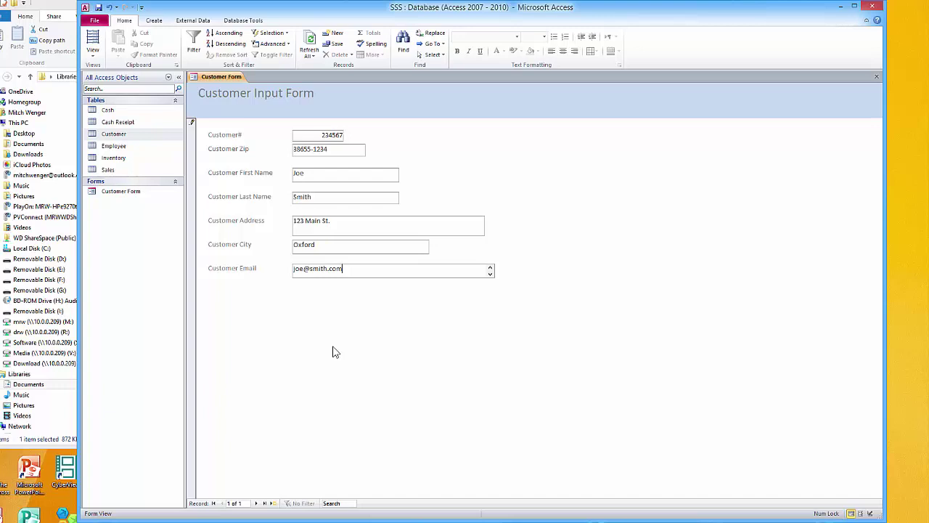
key("Tab")
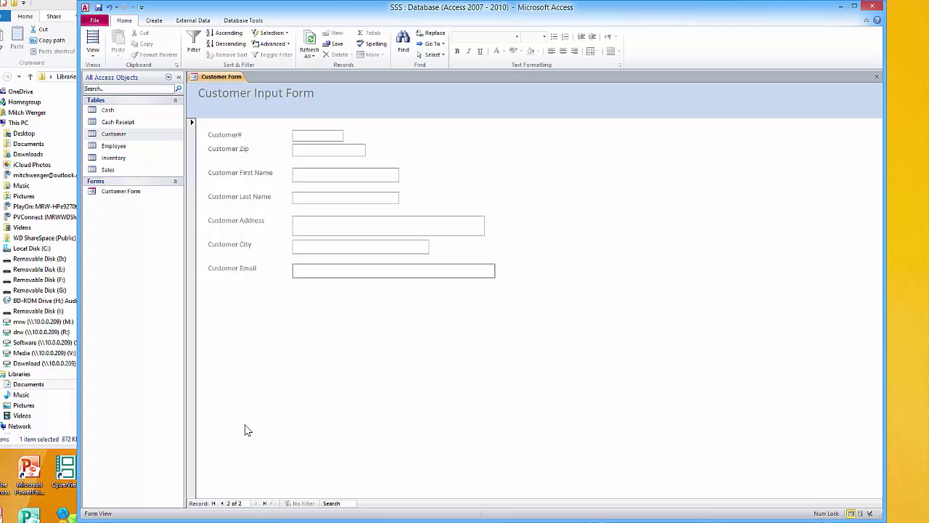
Review record 1 and a blank record, then save the form design changes and close it
left_click(222, 503)
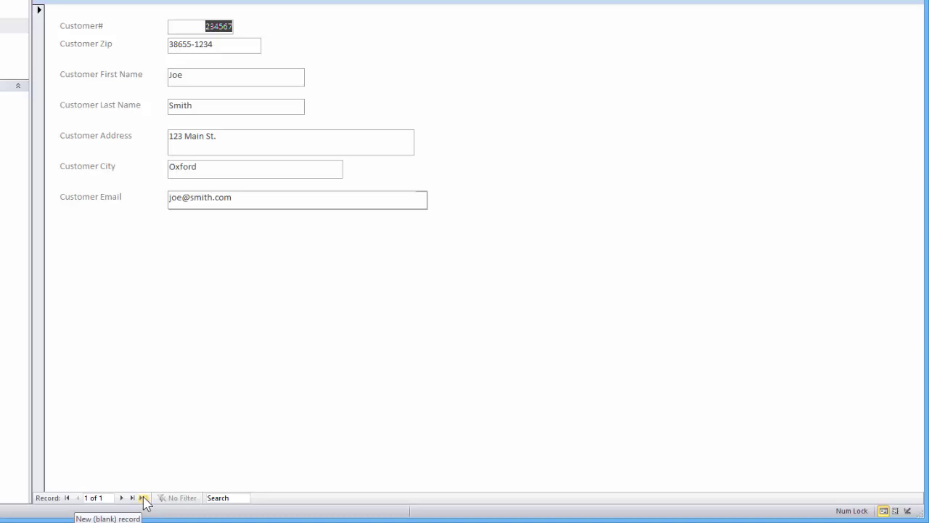
left_click(144, 498)
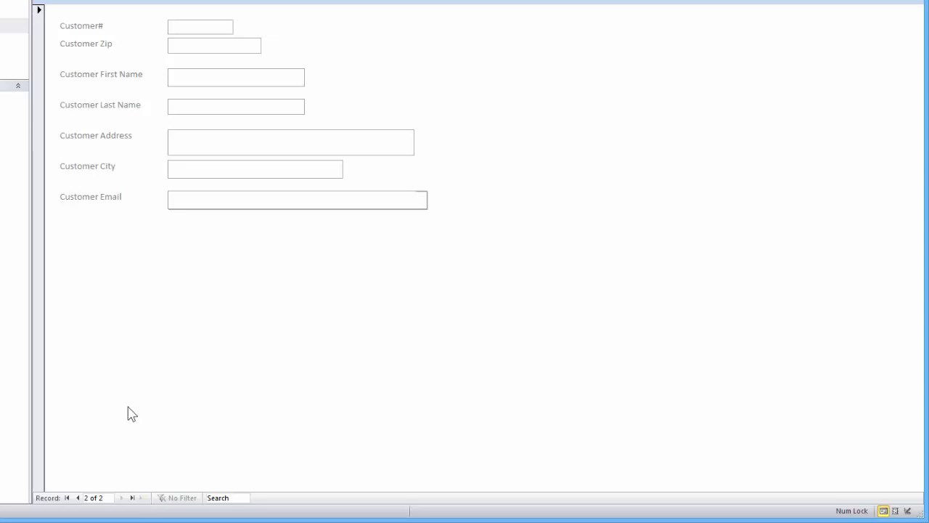
left_click(3, 1)
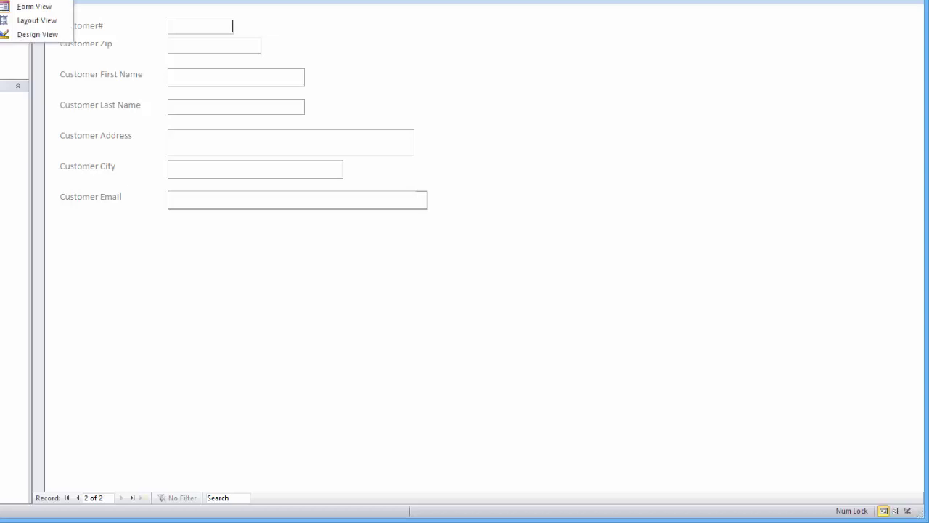
left_click(34, 6)
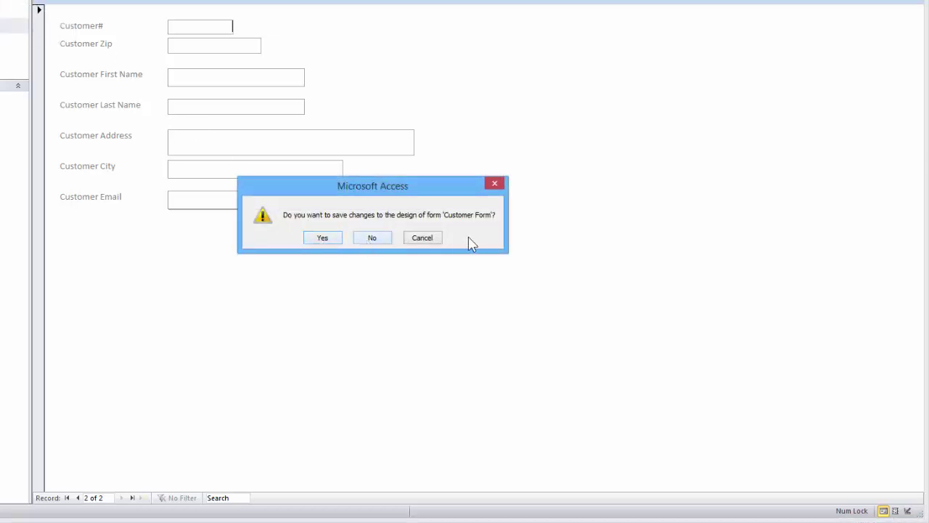
left_click(323, 240)
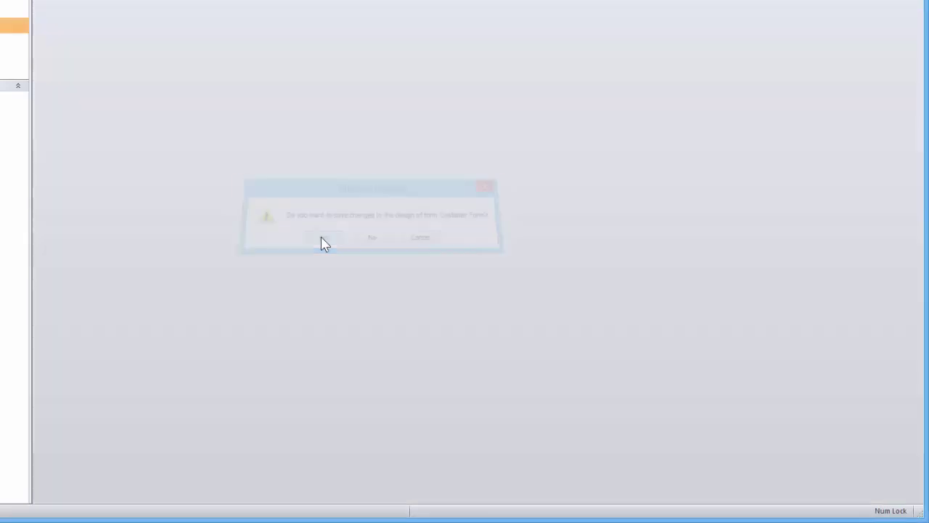